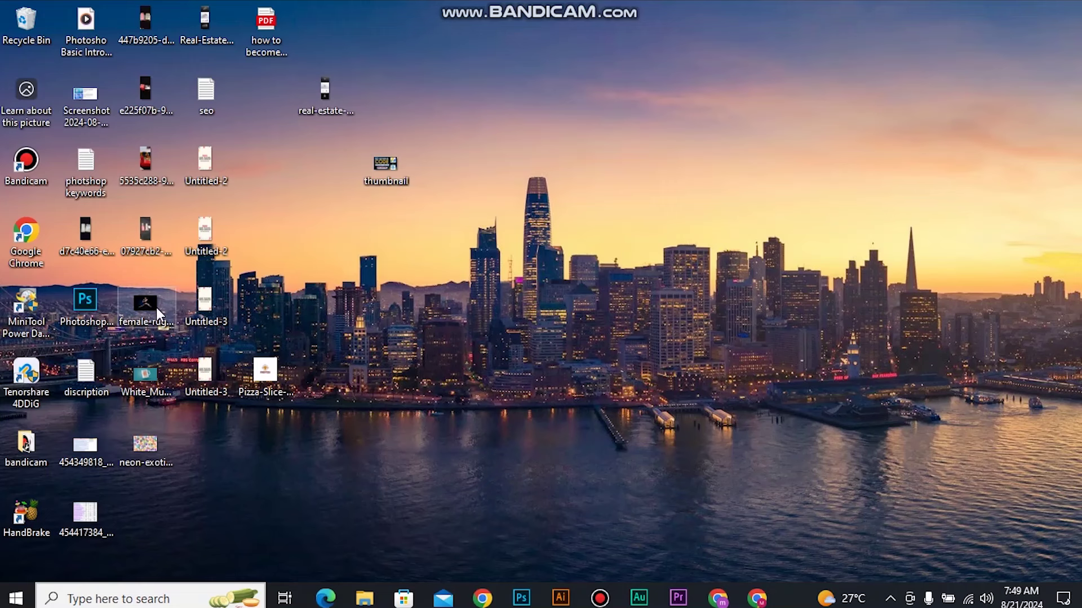
Step: Open the White_Mug mockup file and zoom in on the mug to 100%
double_click(135, 379)
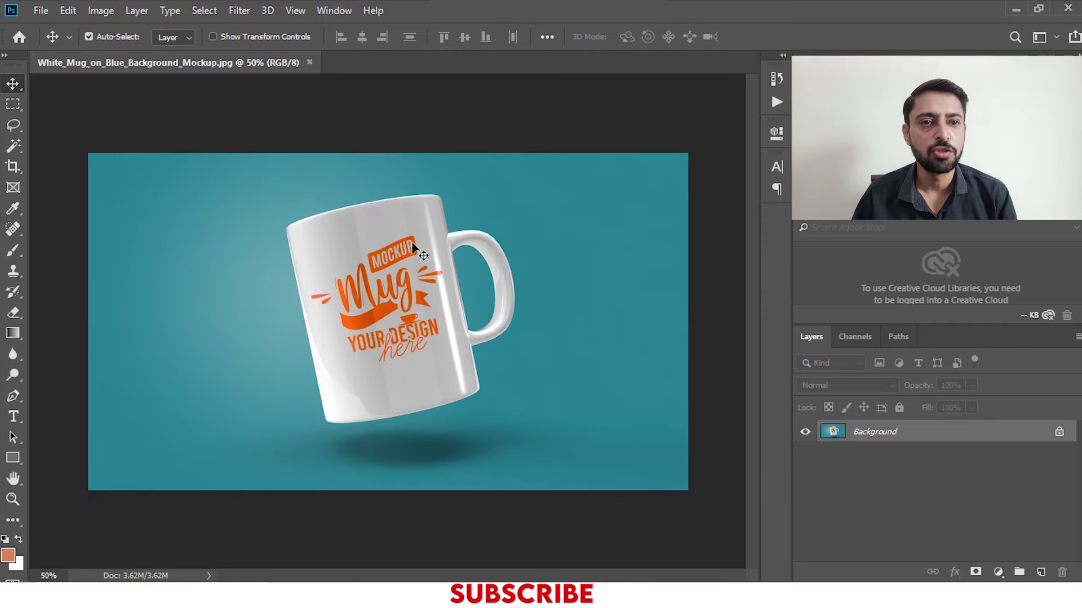
key("ctrl+plus")
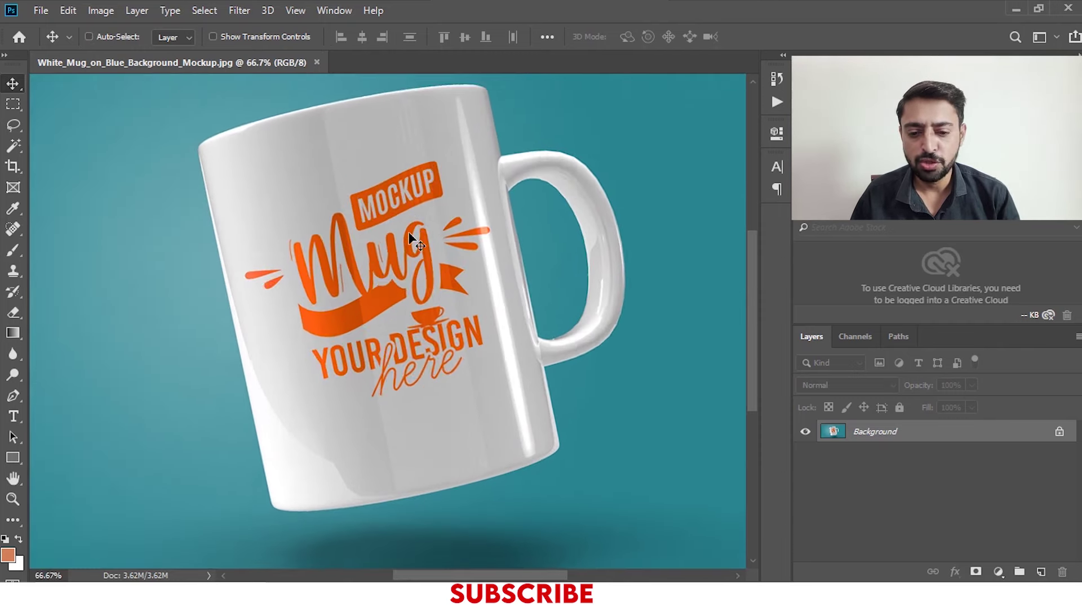
key("ctrl+plus")
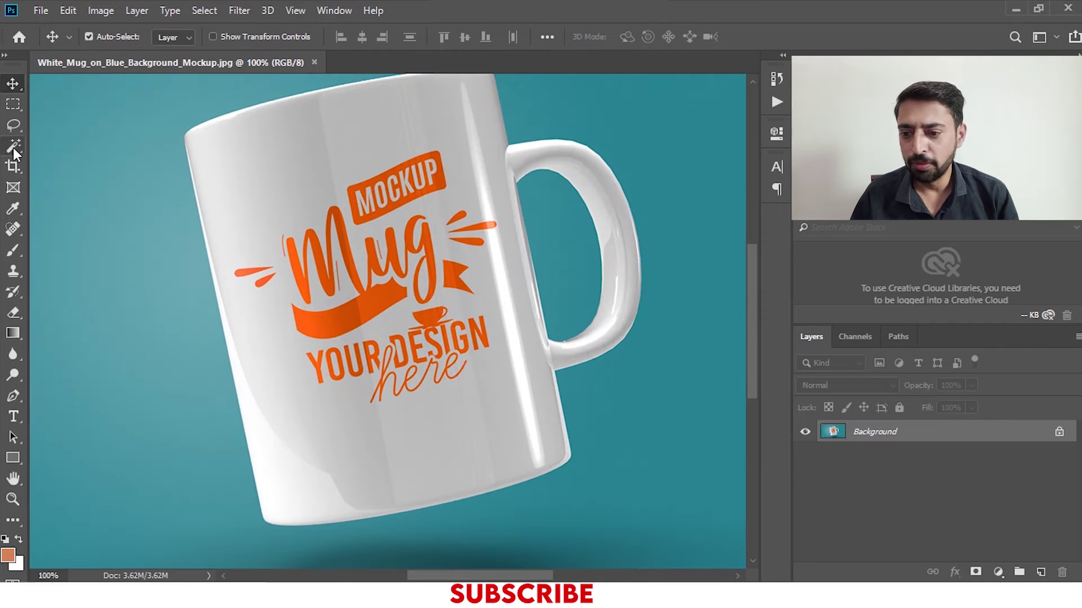
Step: Magic Wand-select the orange banner and Mug lettering, extending to similar orange artwork via Select > Similar
left_click(12, 146)
key("shift")
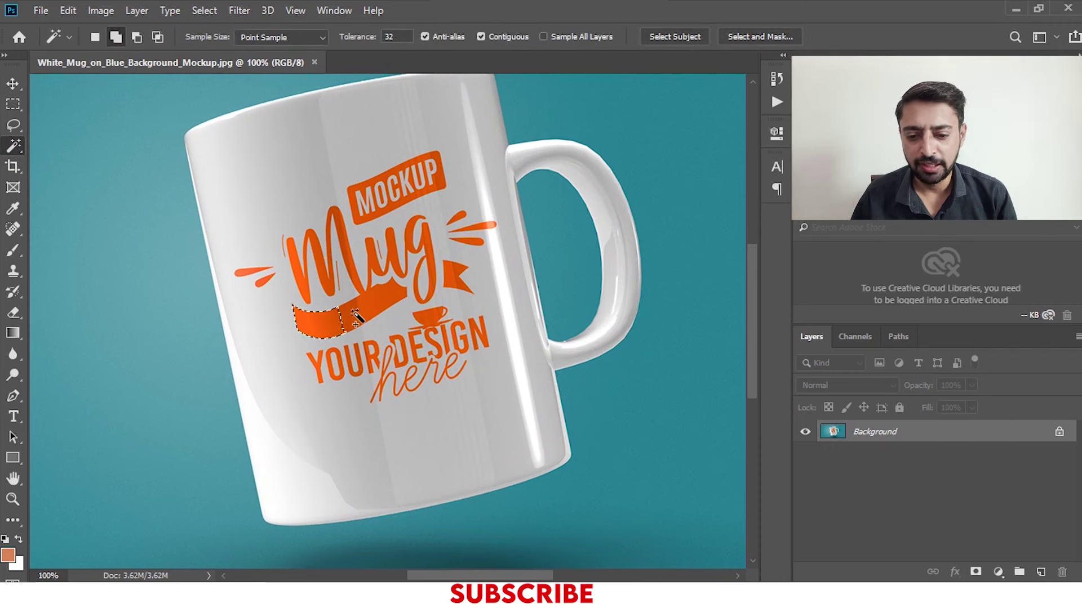
left_click(355, 314, "shift")
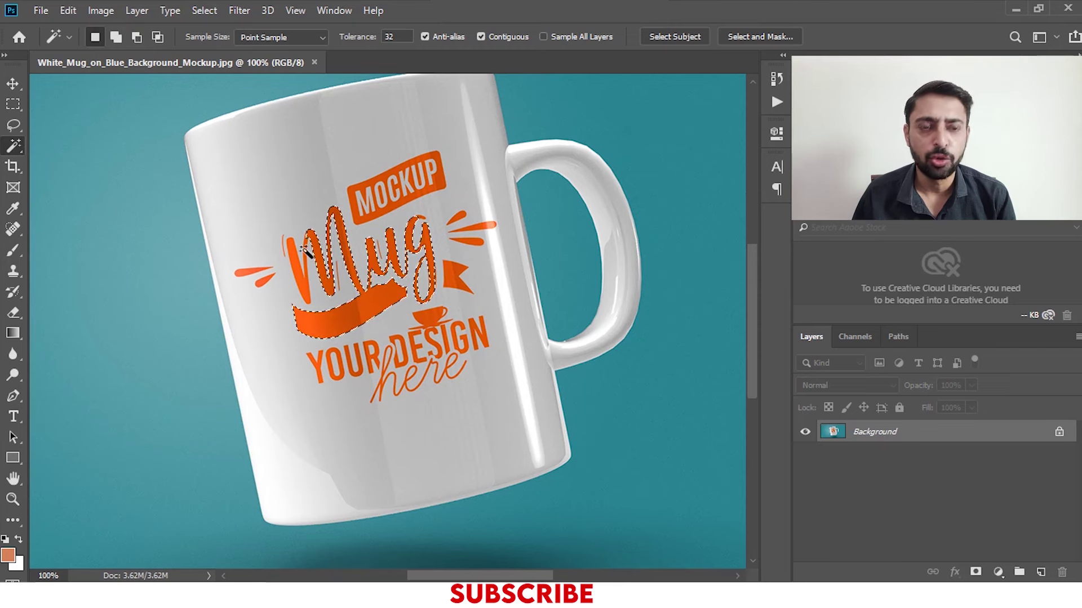
left_click(204, 10)
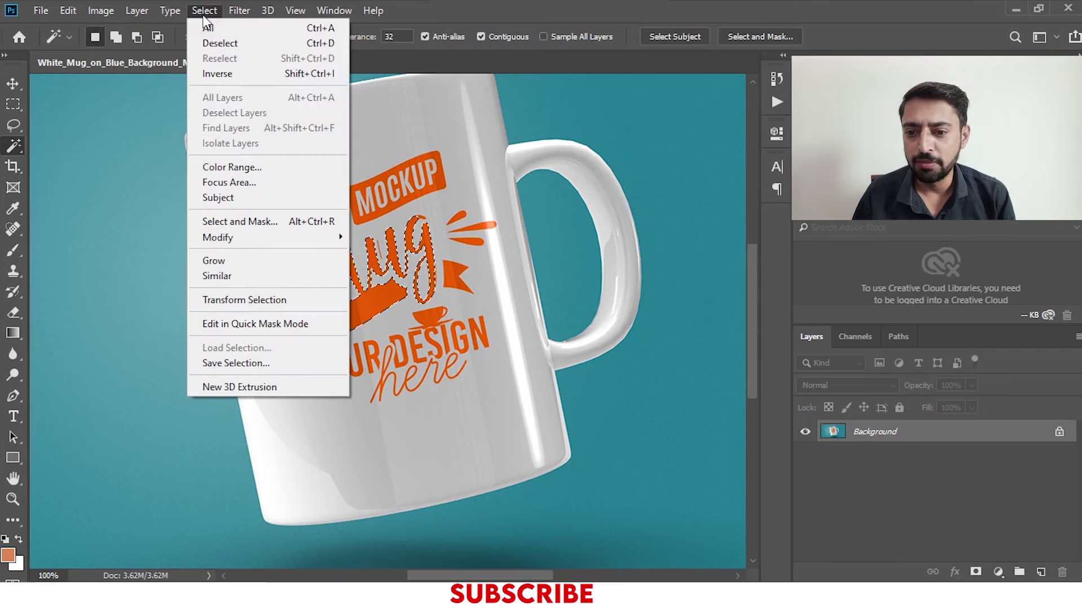
left_click(248, 280)
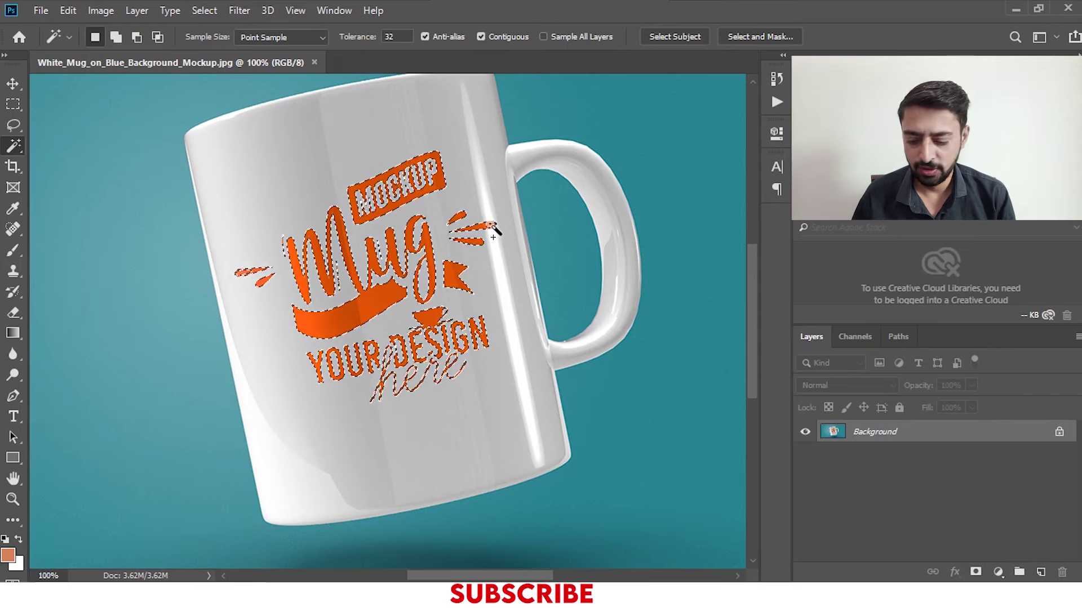
Step: Expand the orange-artwork selection by 5 pixels with Select > Modify > Expand
left_click(204, 10)
mouse_move(218, 238)
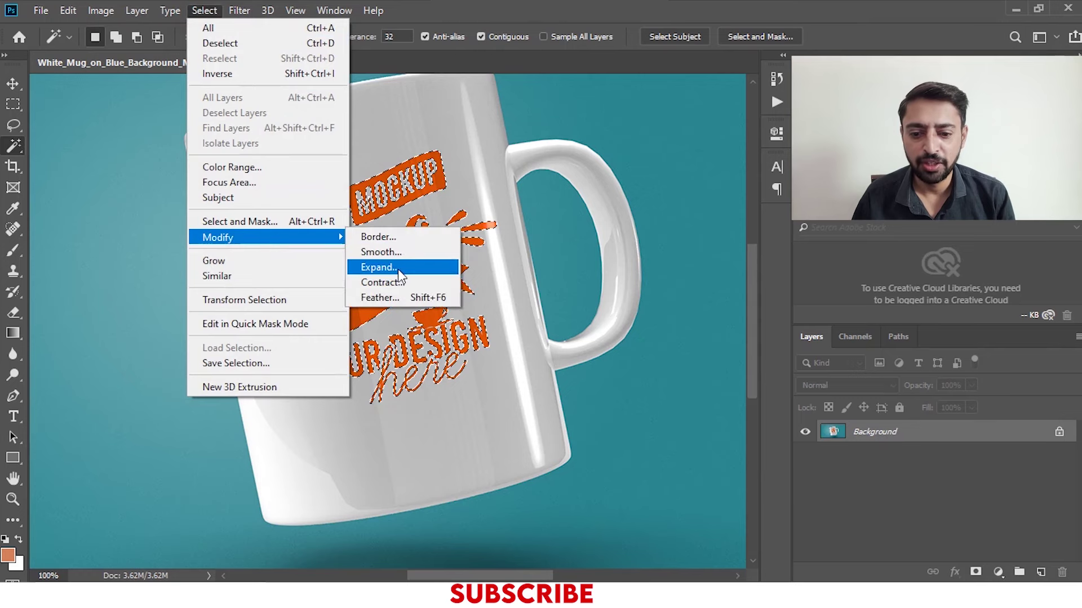
left_click(398, 269)
type("5")
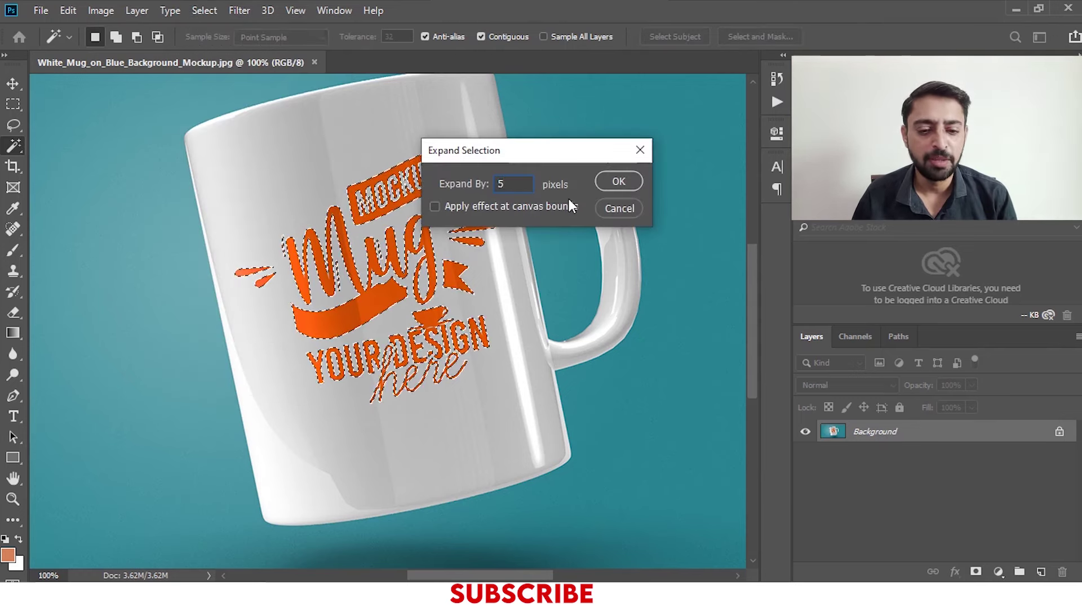
left_click(619, 179)
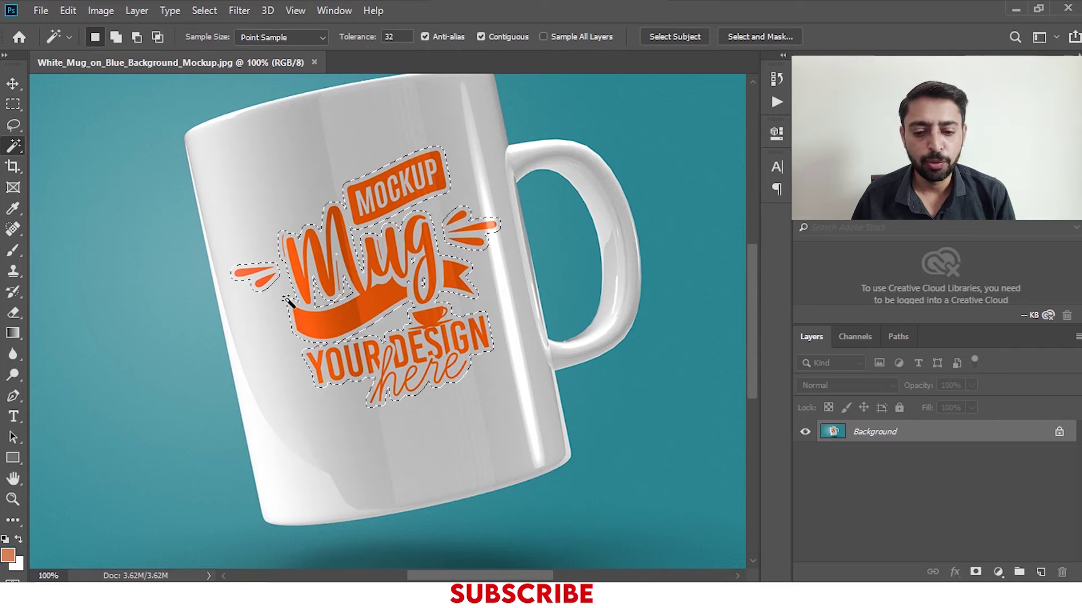
Step: Content-Aware Fill the selected design area onto a new layer, then deselect
left_click(68, 10)
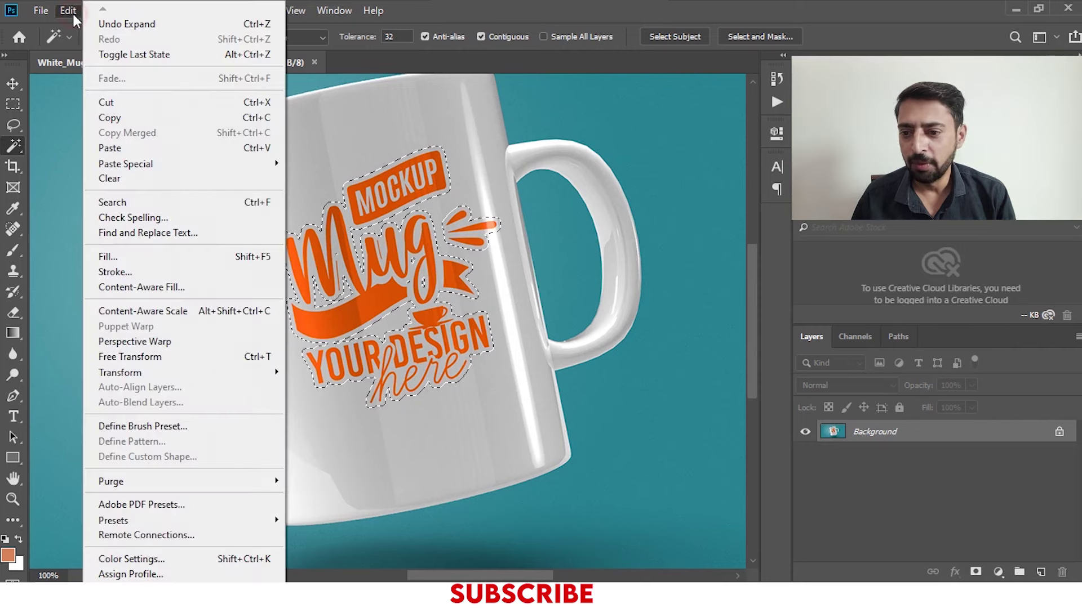
left_click(169, 287)
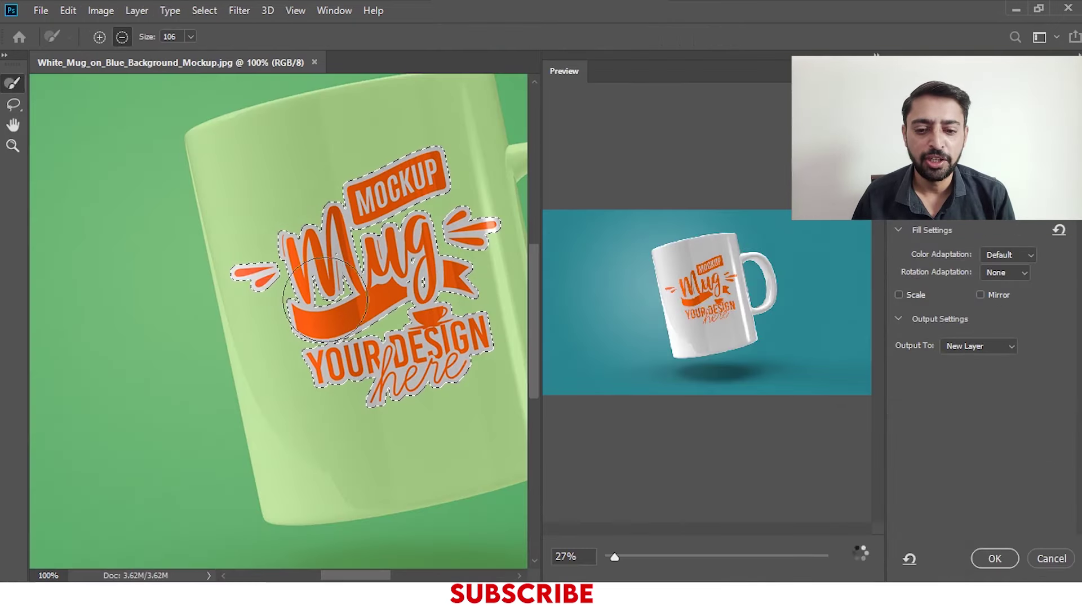
left_click_drag(639, 557, 616, 558)
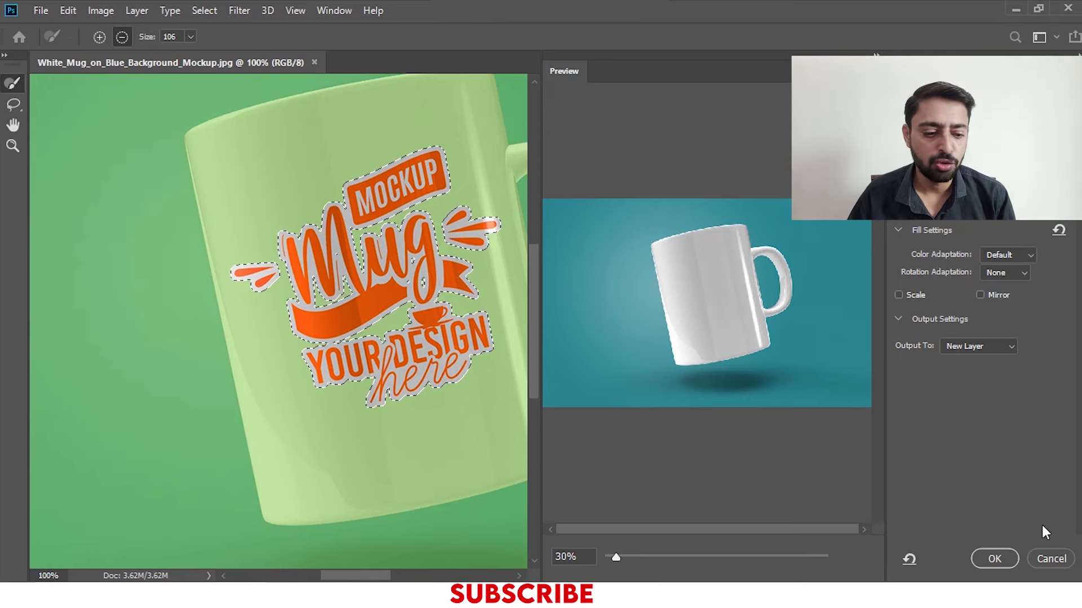
left_click(993, 558)
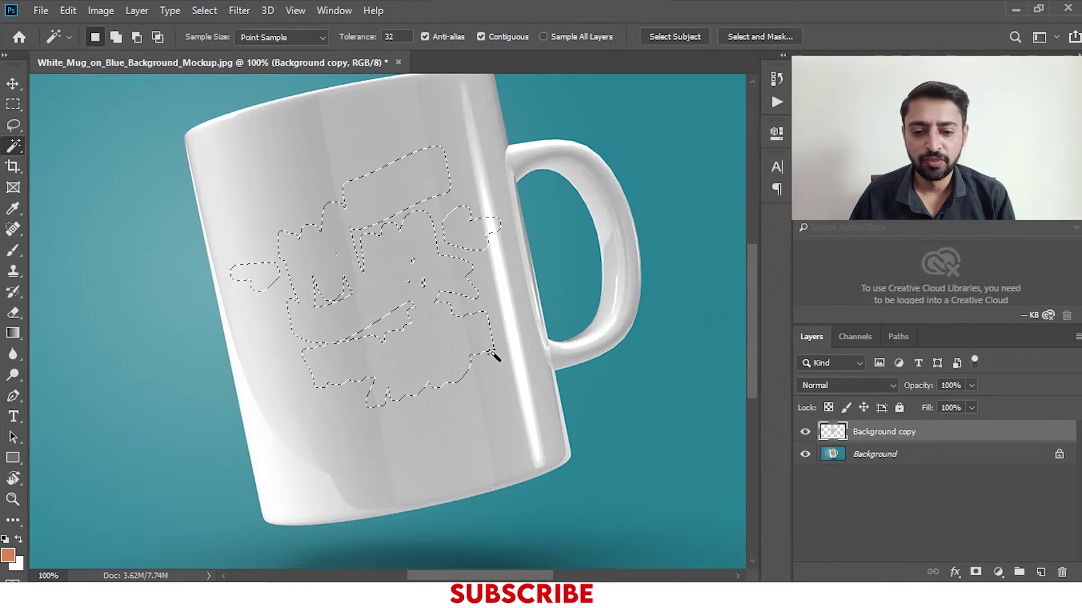
key("ctrl+d")
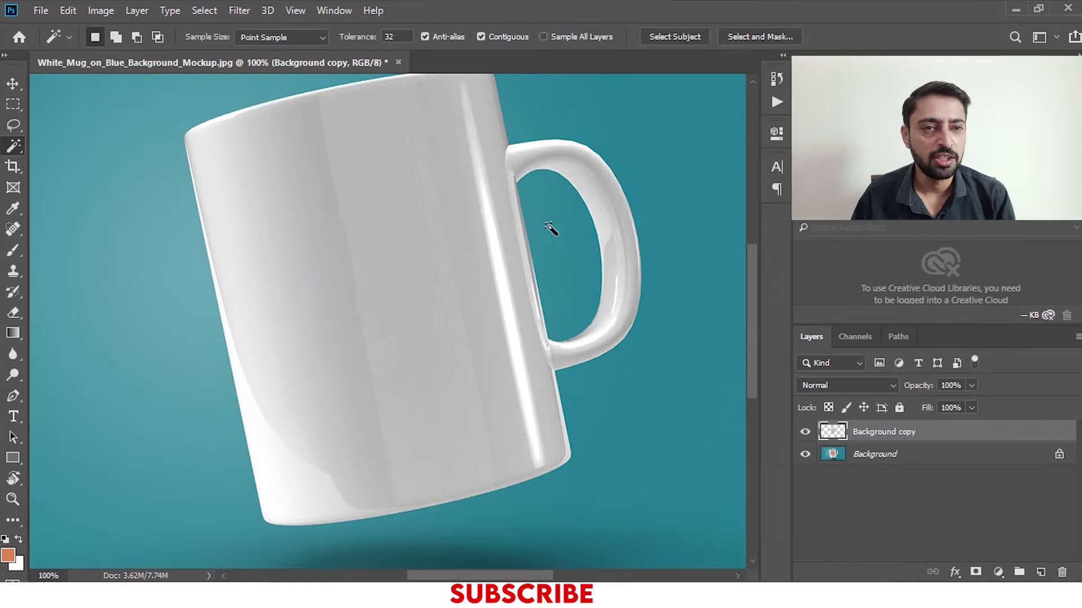
Step: Merge the fill layer and the Background into one layer
left_click(895, 455, "shift")
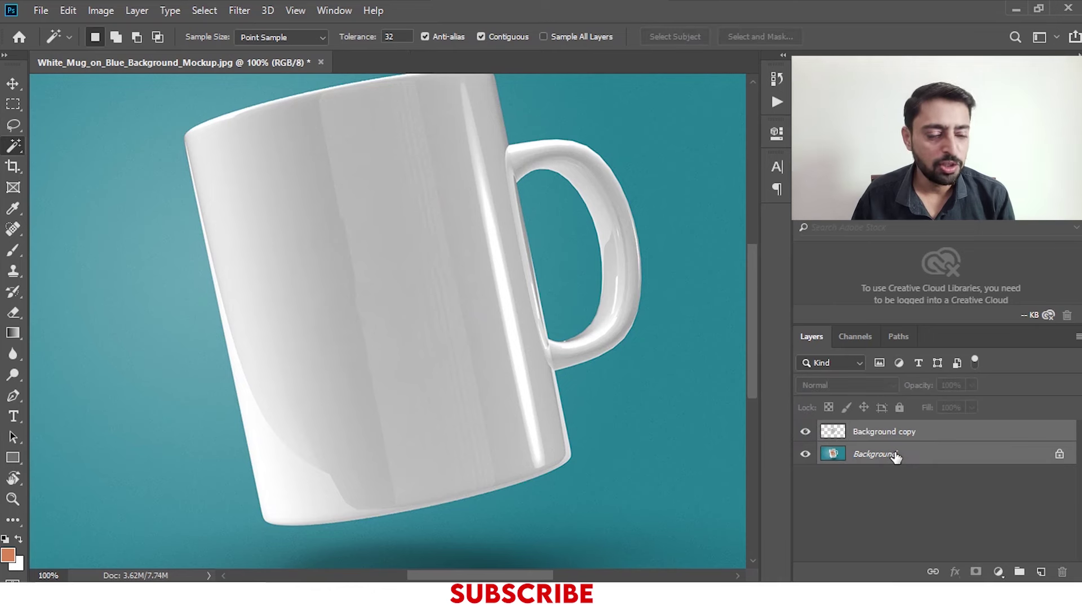
right_click(908, 452)
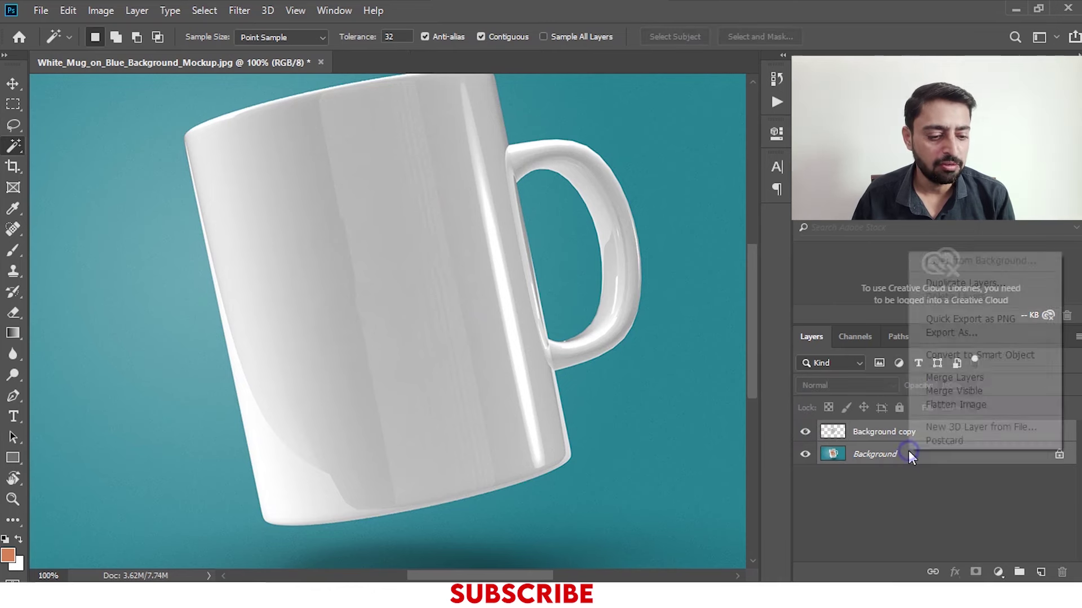
left_click(955, 379)
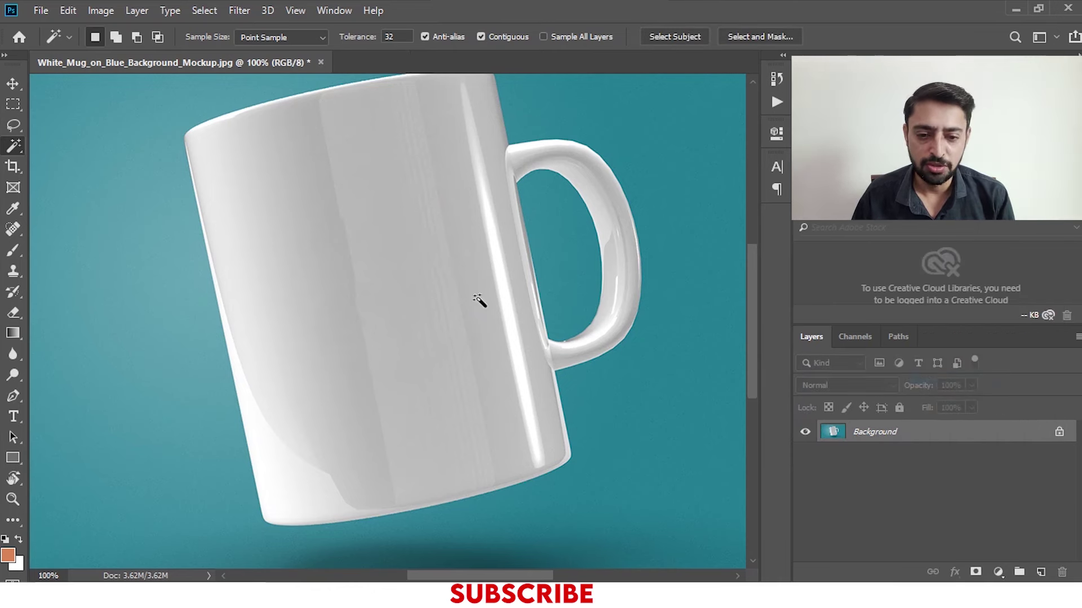
Step: Fit the image in view and Magic Wand-select the whole white mug, including the handle
key("ctrl+0")
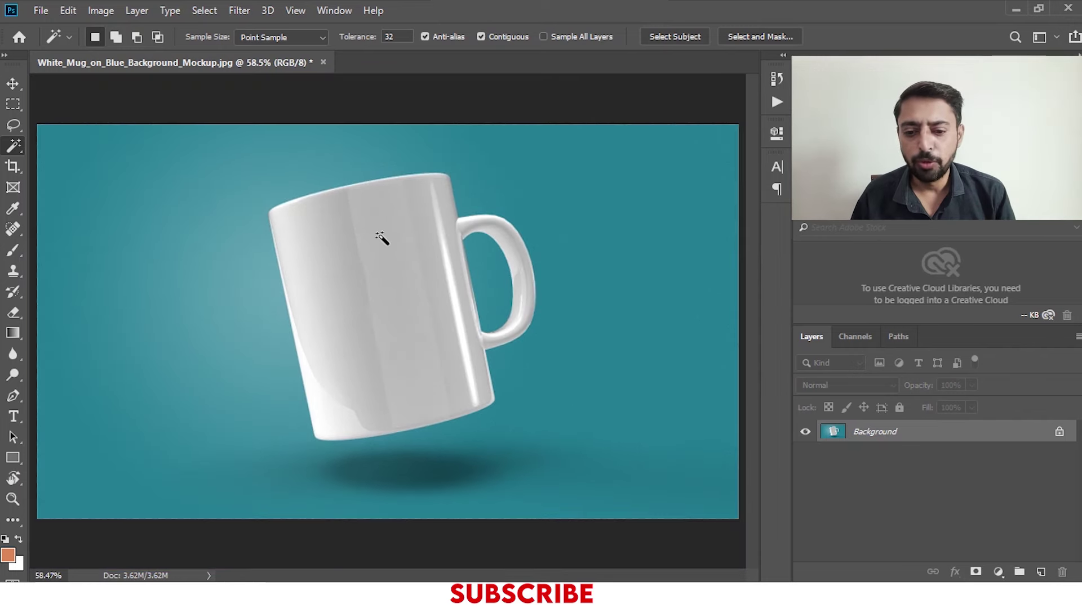
left_click(399, 224)
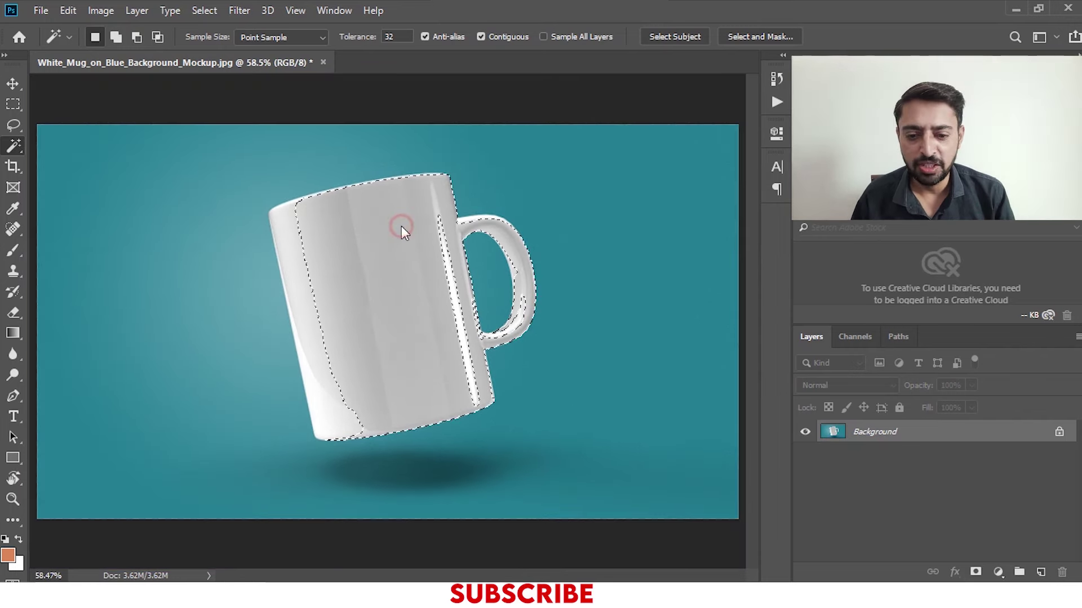
left_click(450, 277, "shift")
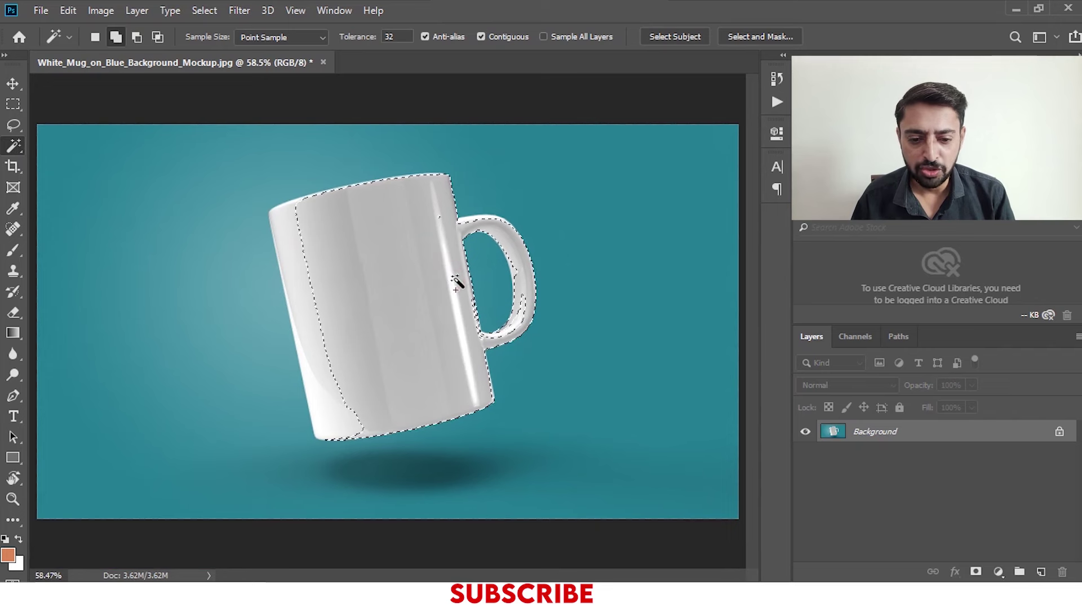
left_click(327, 380)
left_click(313, 387)
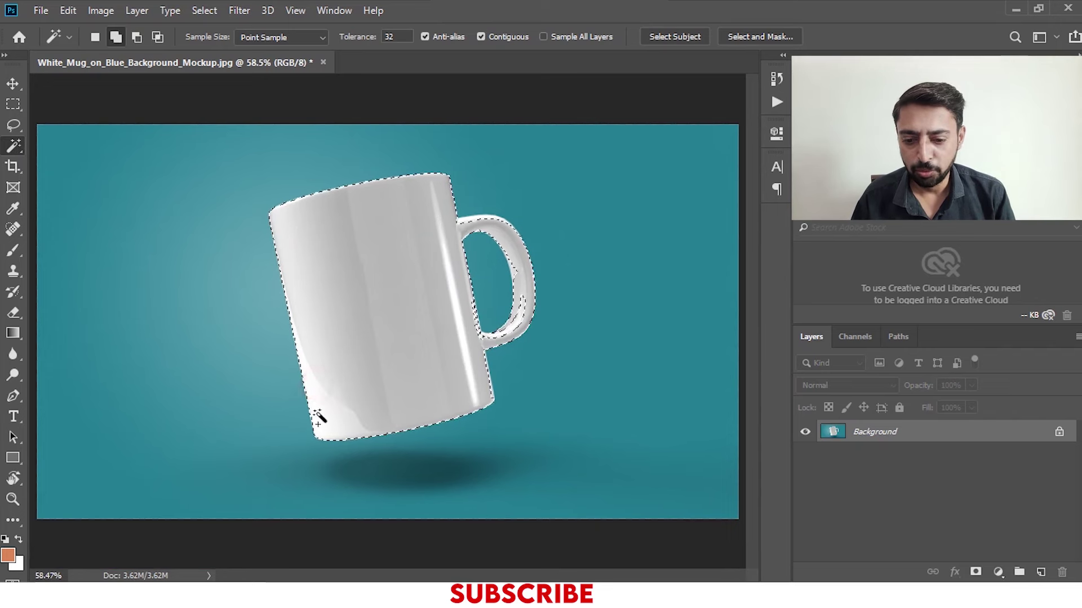
left_click(472, 240)
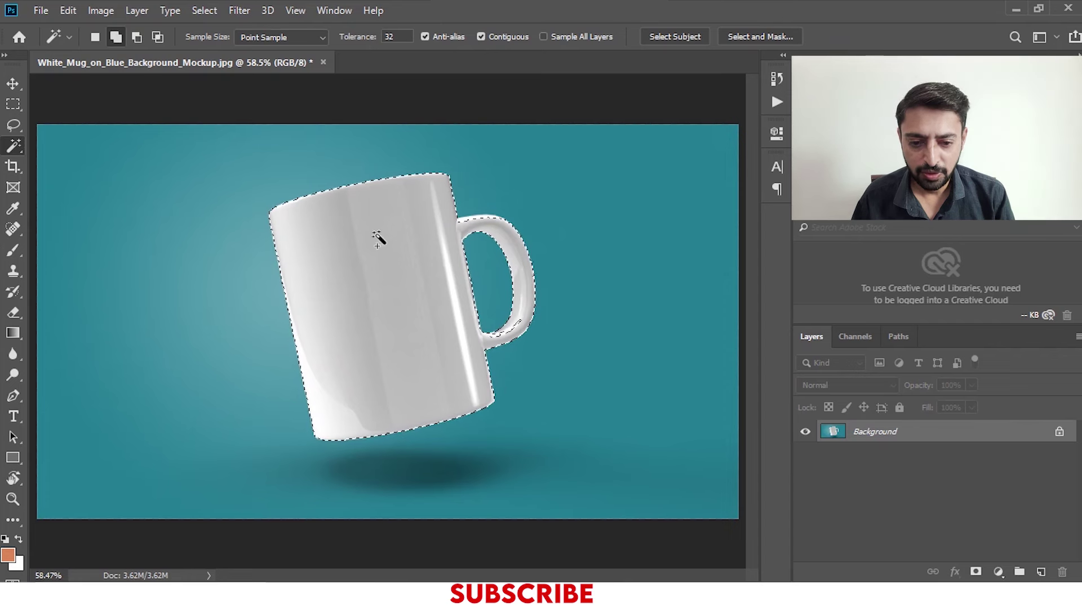
key("ctrl+d")
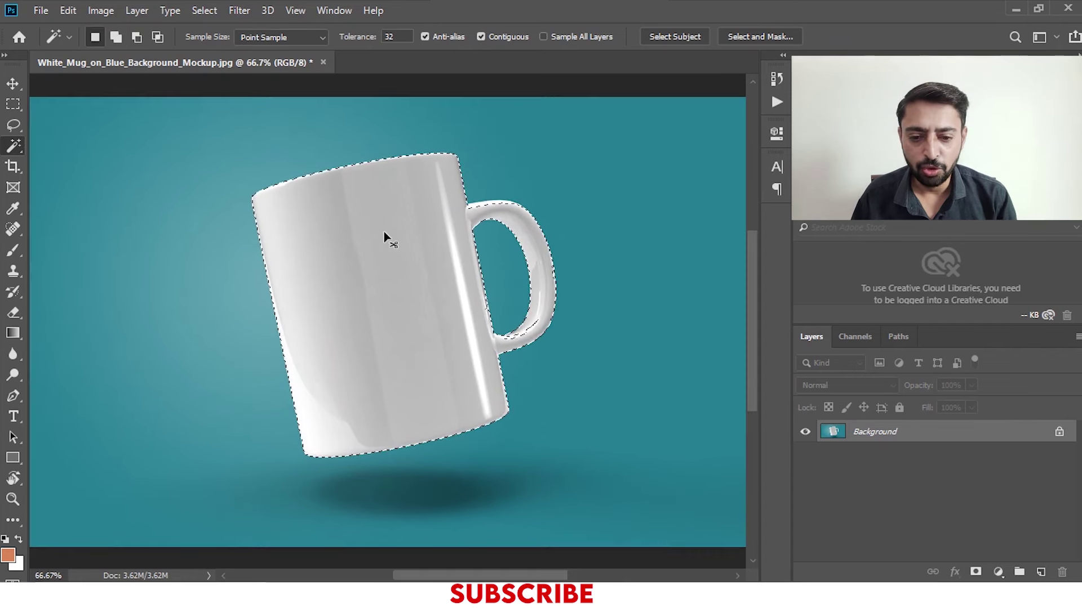
left_click(13, 125)
Step: Lasso-subtract the handle from the mug selection and add an empty Layer 1
left_click(137, 37)
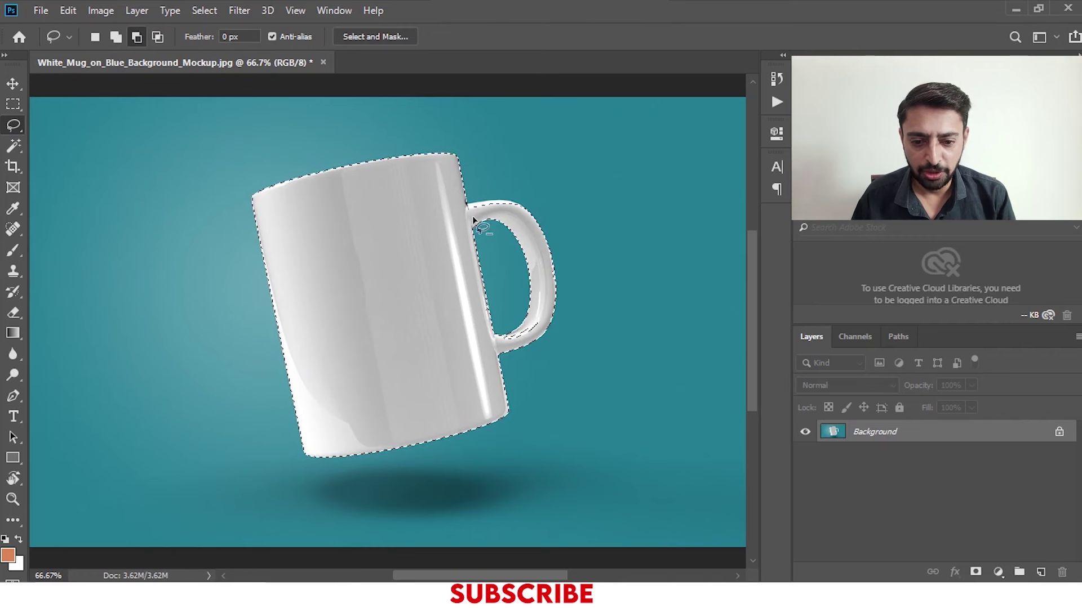
left_click_drag(485, 270, 492, 305)
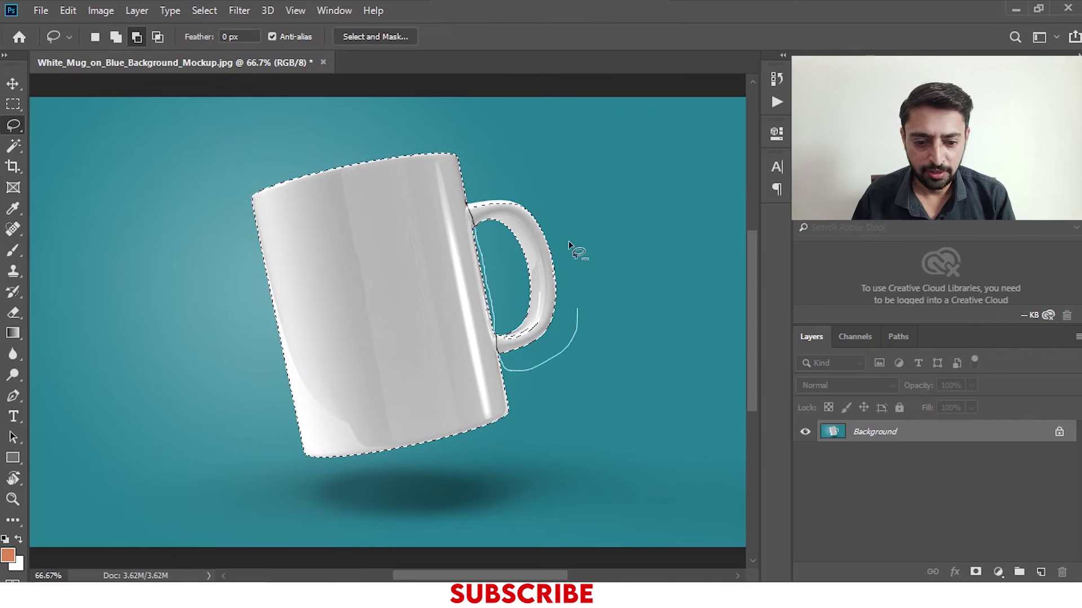
left_click_drag(513, 370, 492, 171)
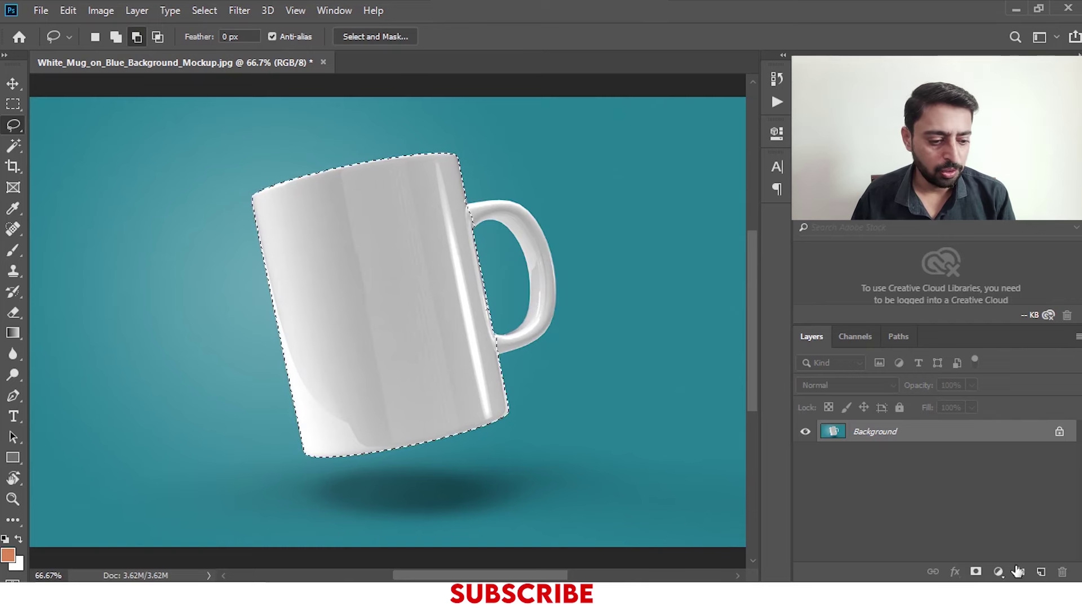
left_click(1041, 571)
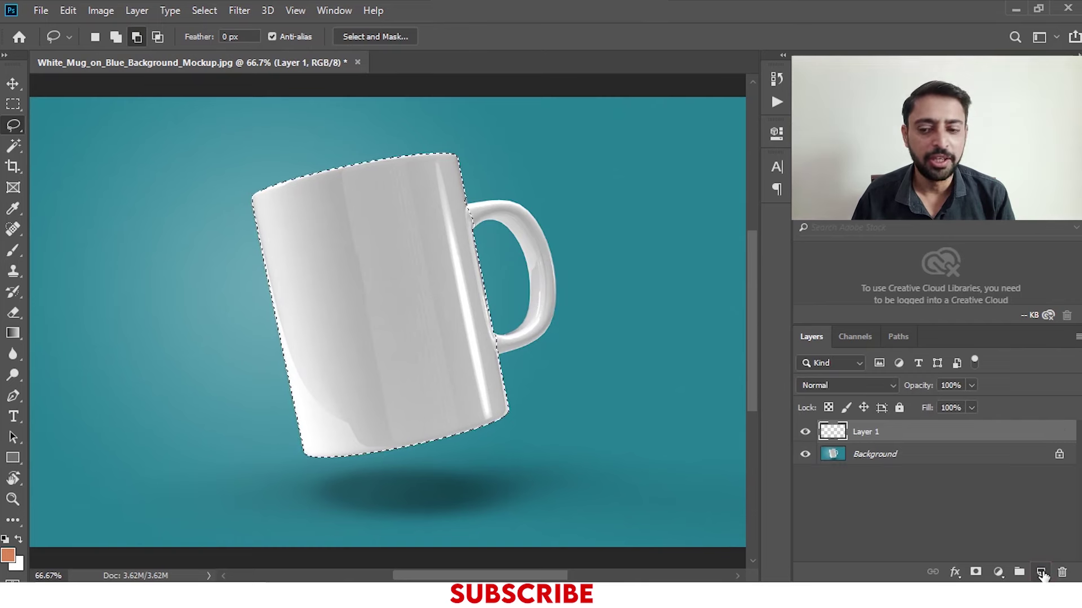
Step: Fill the mug body orange on Layer 1, then place and rotate the neon floral pattern over it
key("alt+BackSpace")
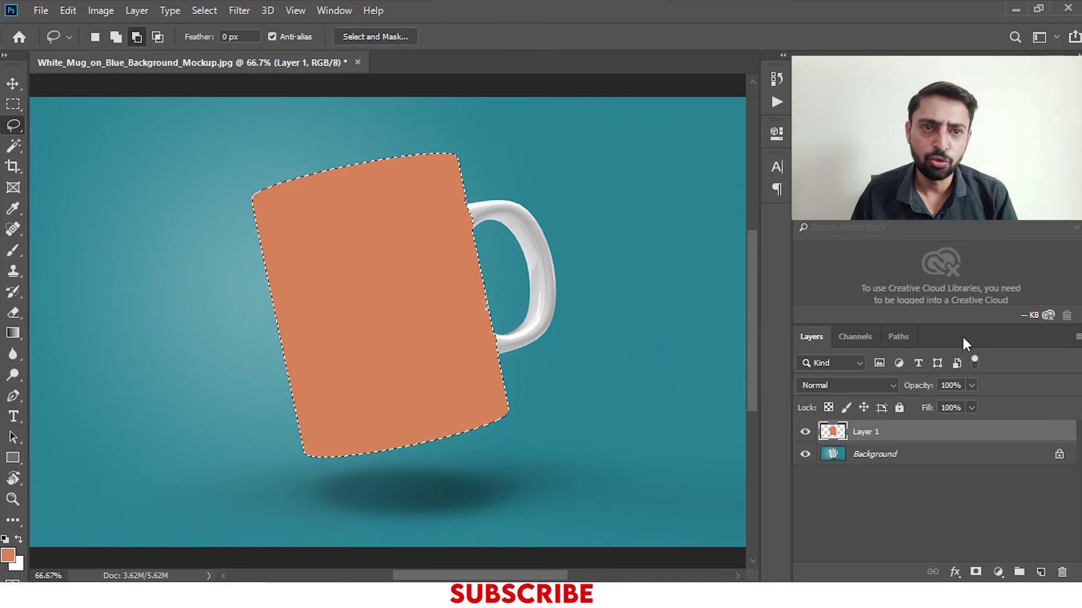
key("ctrl+d")
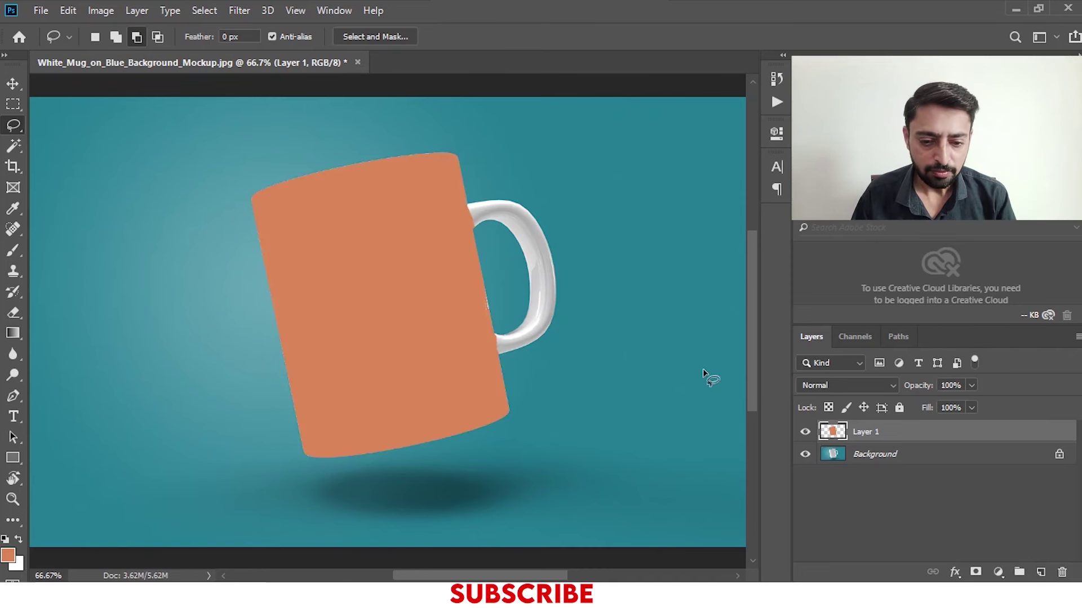
left_click(1016, 10)
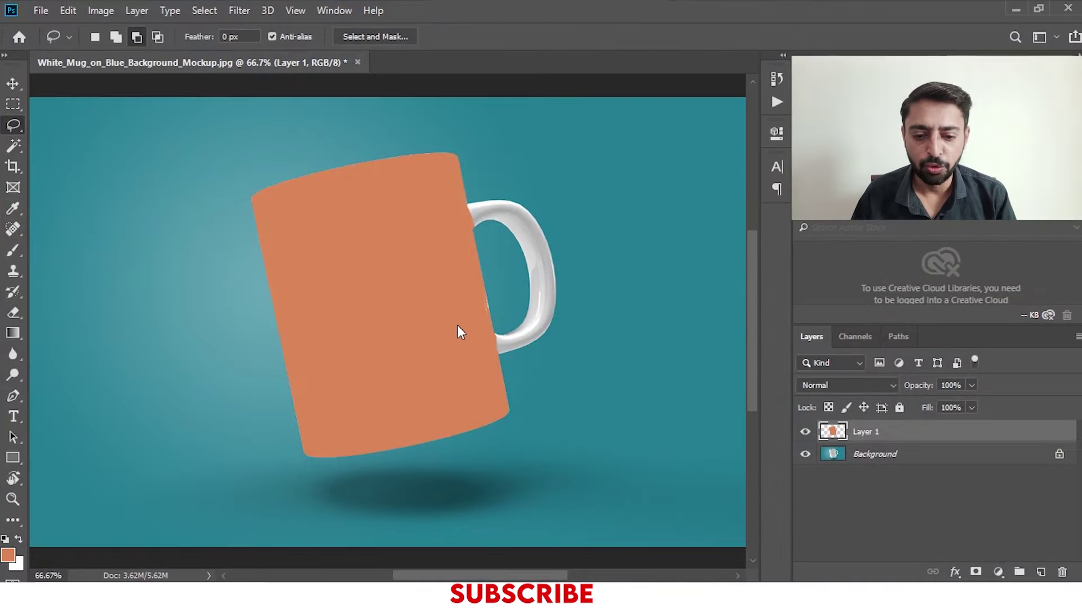
left_click_drag(146, 462, 459, 329)
mouse_move(635, 290)
left_mouse_down()
mouse_move(607, 228)
mouse_move(623, 411)
left_mouse_up()
key("Return")
left_click(13, 124)
Step: Clip the floral pattern layer to the orange Layer 1 shape, then select Layer 1
right_click(922, 433)
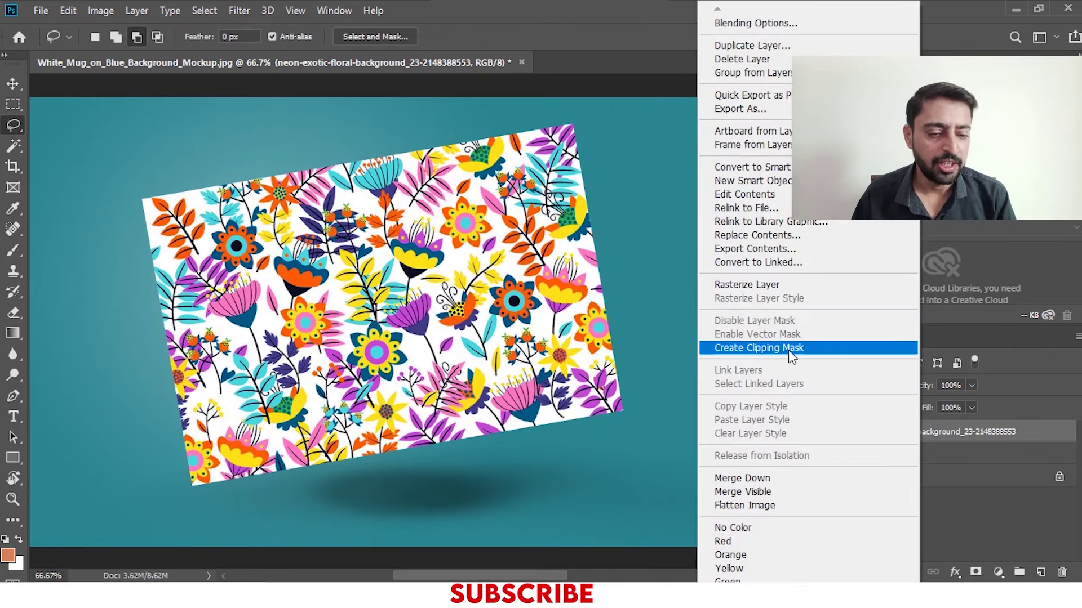
left_click(789, 350)
left_click(870, 451)
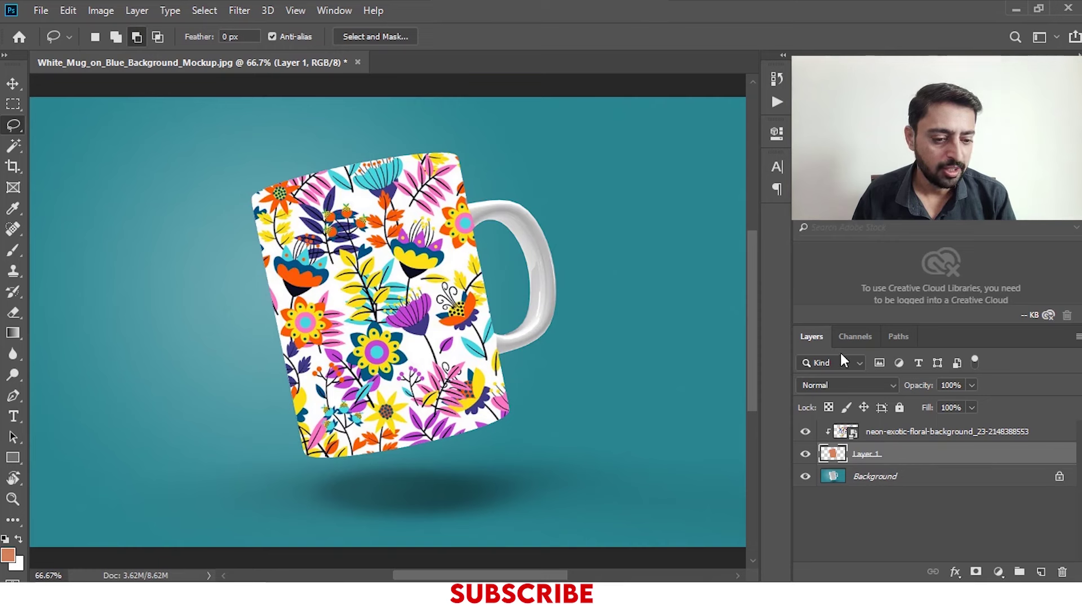
Step: Set Layer 1's blend mode to Multiply and open its Blending Options
left_click(856, 387)
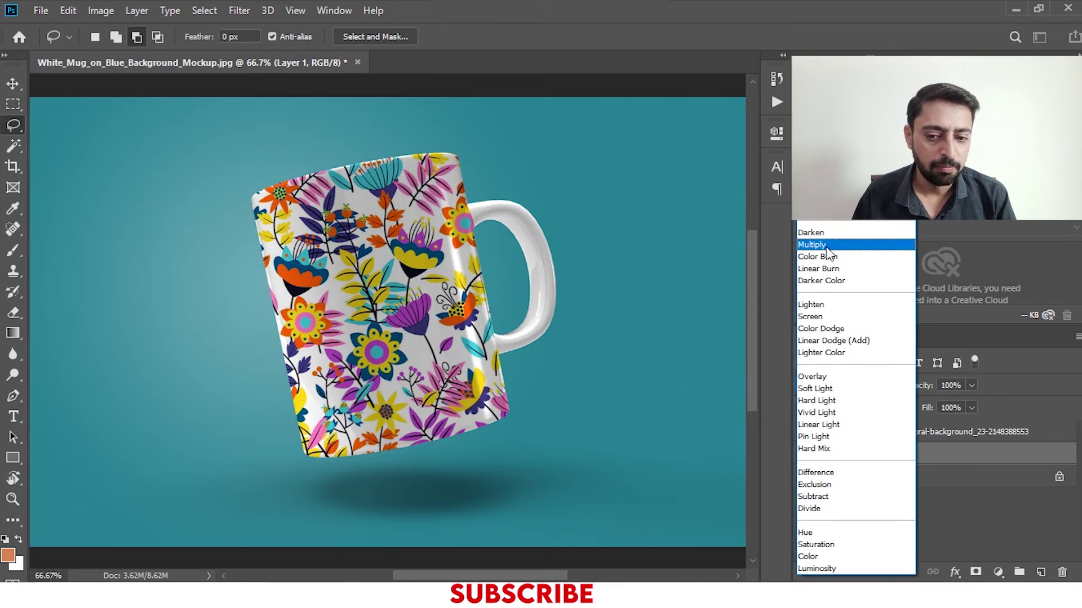
left_click(826, 245)
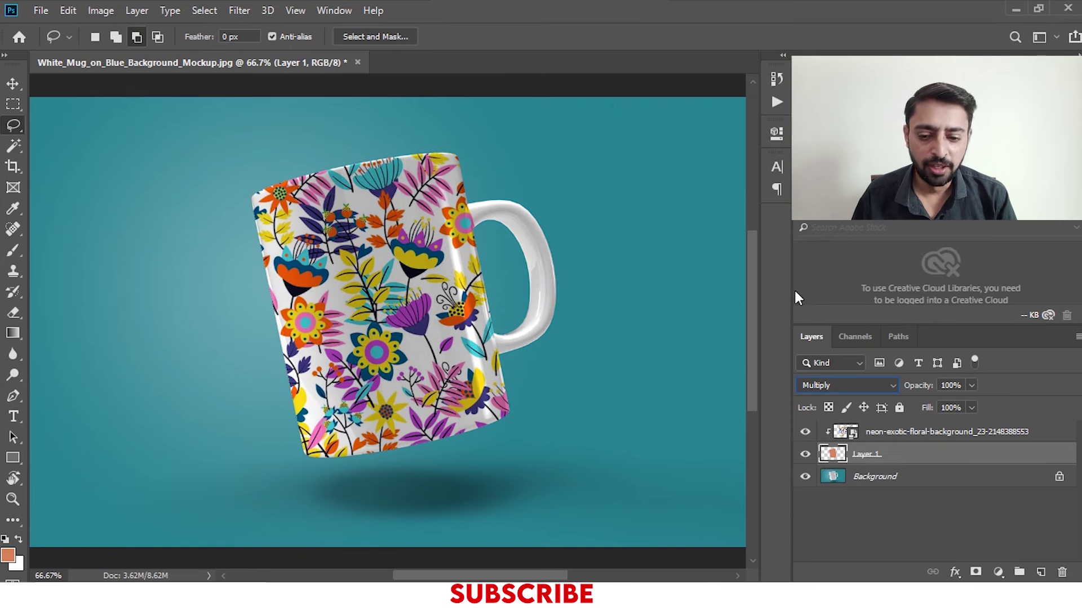
right_click(963, 457)
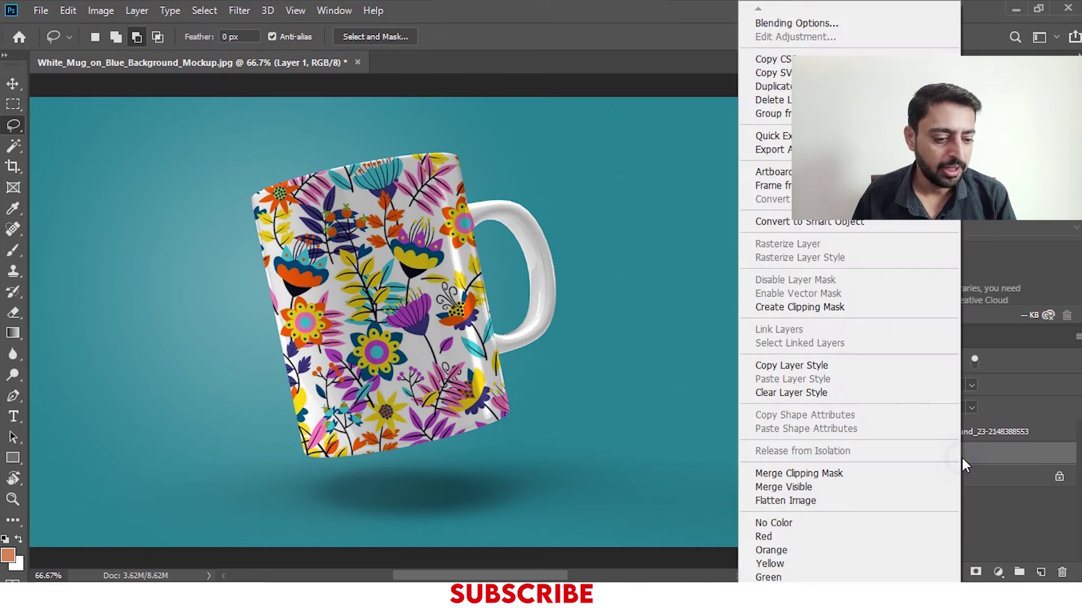
left_click(831, 25)
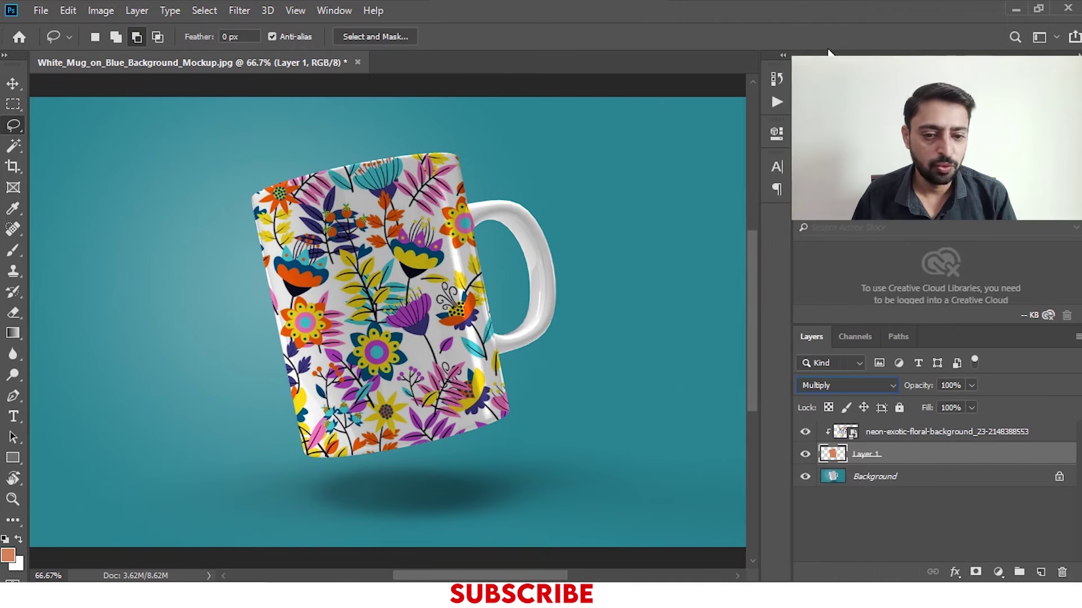
left_click_drag(673, 130, 733, 65)
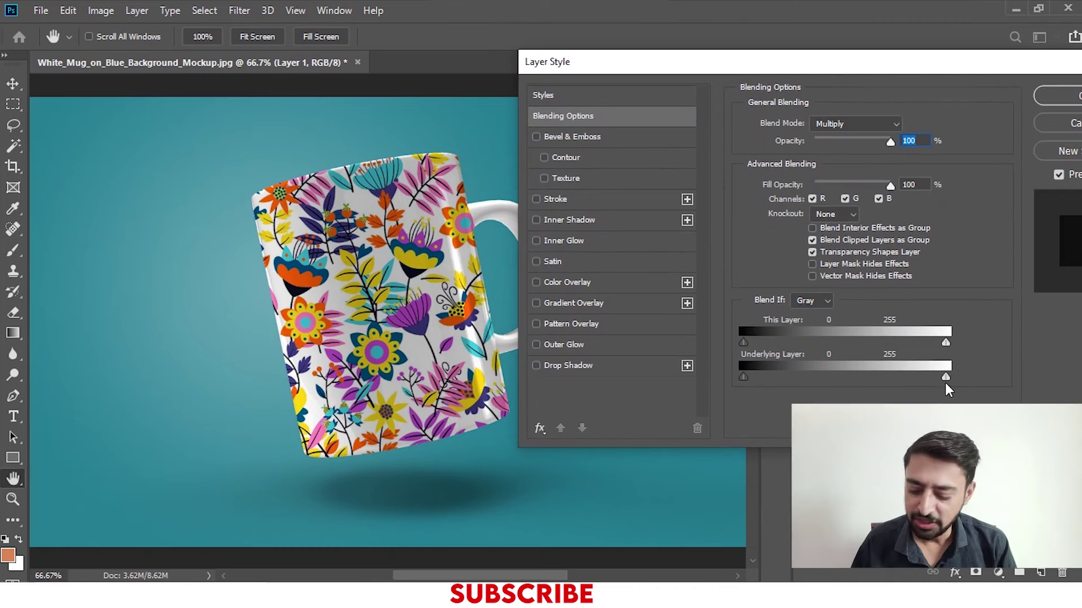
Step: Split the Blend If underlying sliders to 1/115 and 228/255 and apply the layer style
left_click_drag(945, 377, 942, 377)
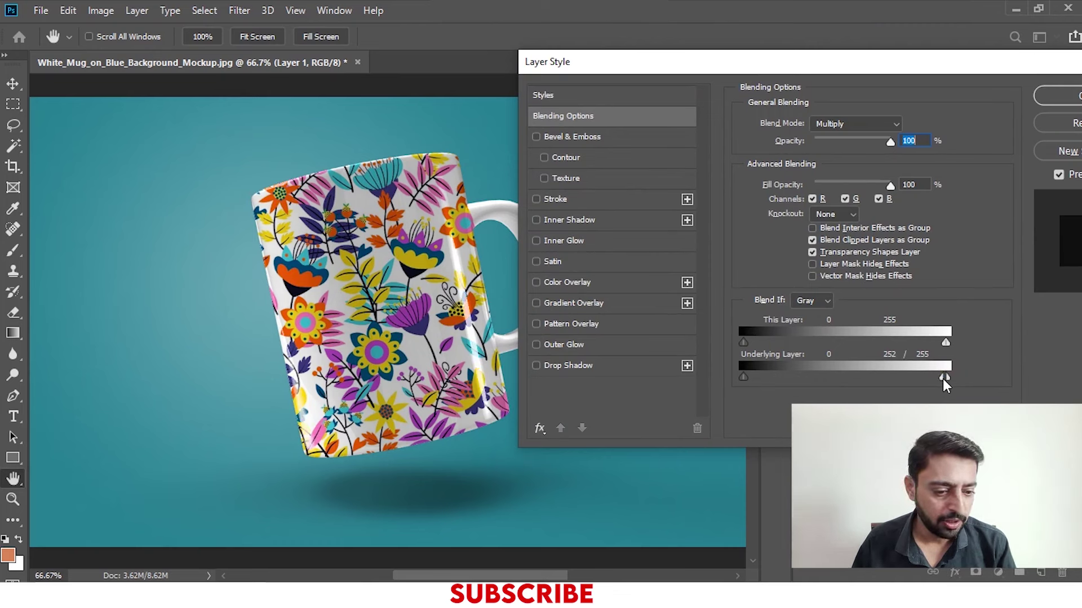
left_click_drag(943, 379, 931, 376)
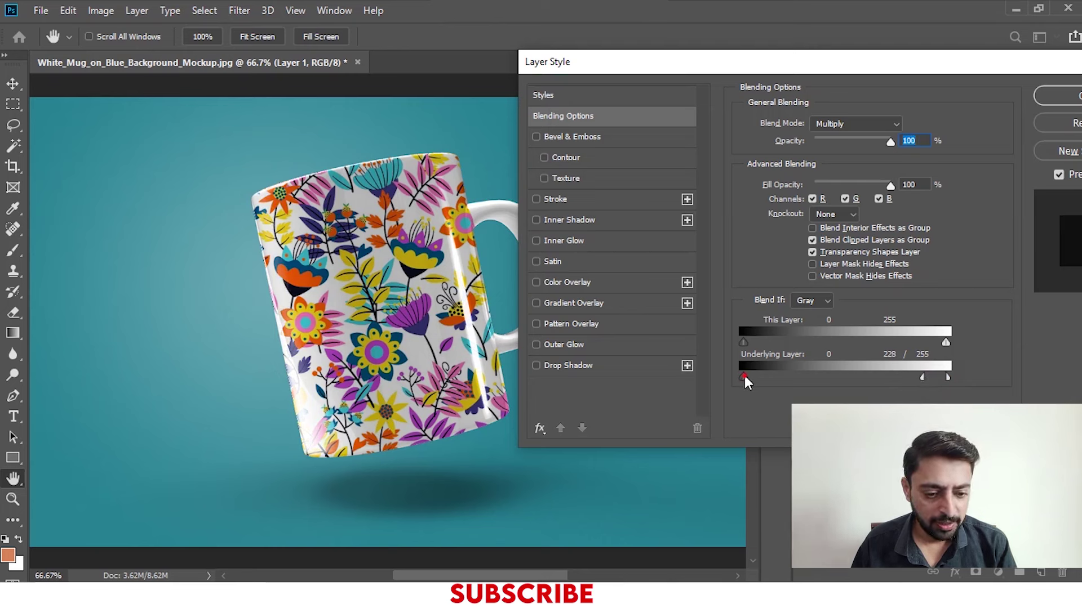
left_click_drag(745, 376, 847, 376)
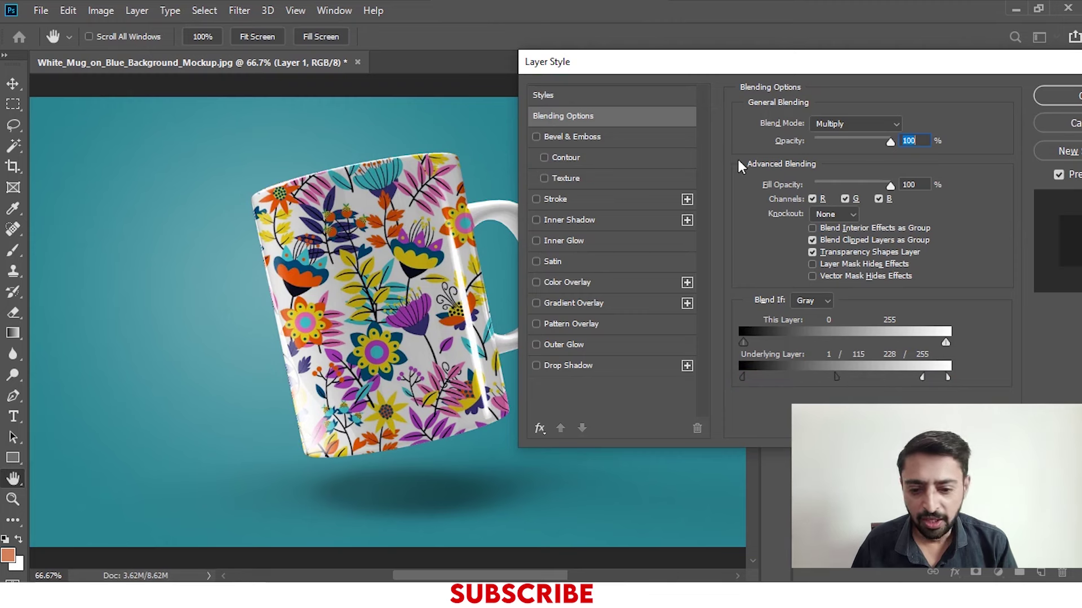
left_click_drag(854, 75, 799, 85)
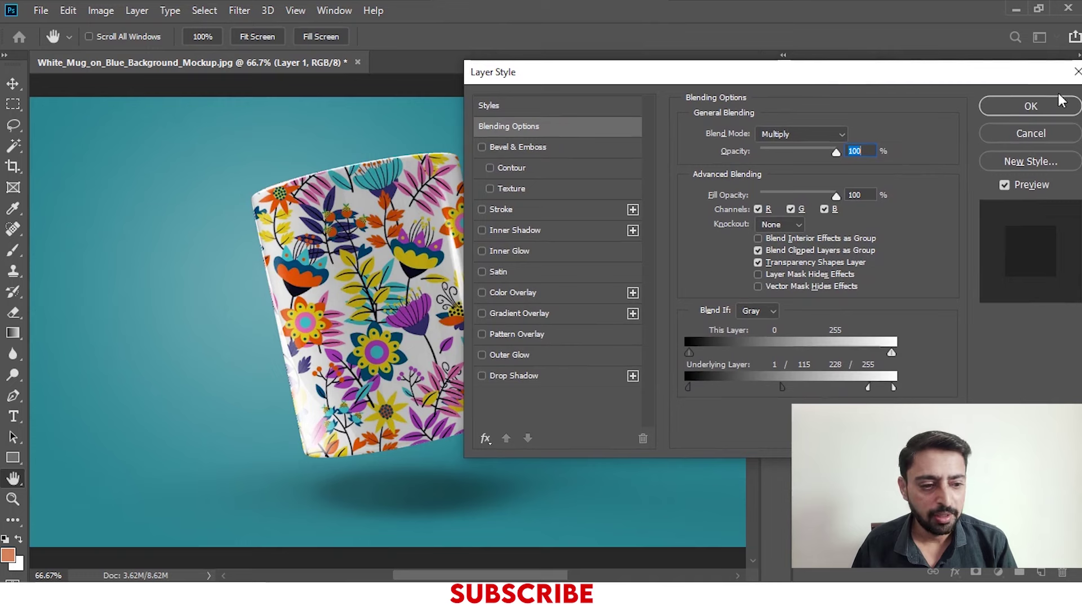
left_click(1054, 107)
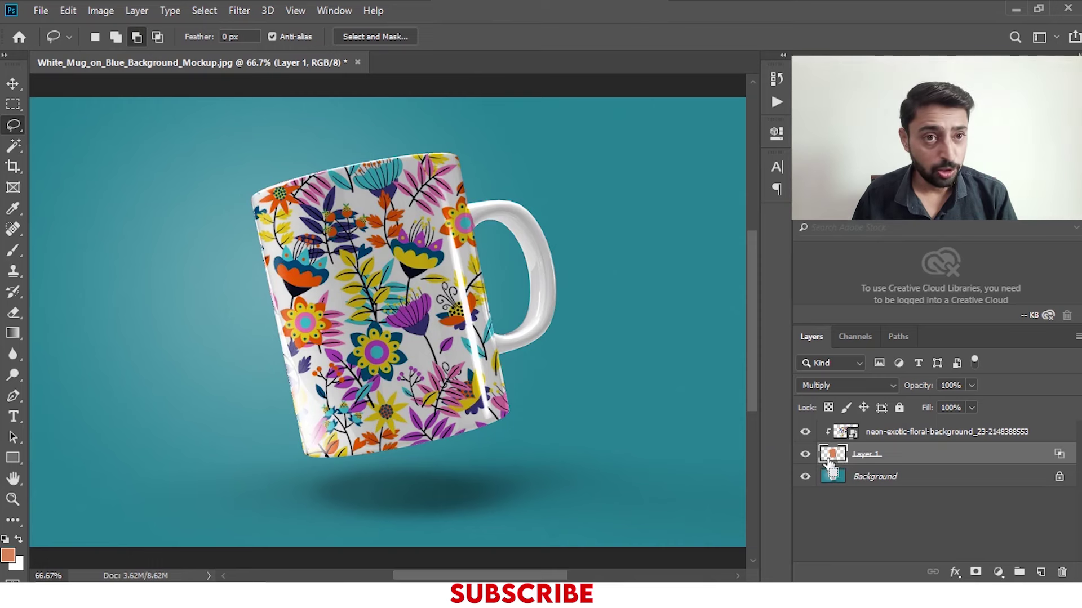
Step: Load Layer 1's mug outline as a selection, hide Layer 1, and add Layer 2 above Background
left_click(825, 457, "ctrl")
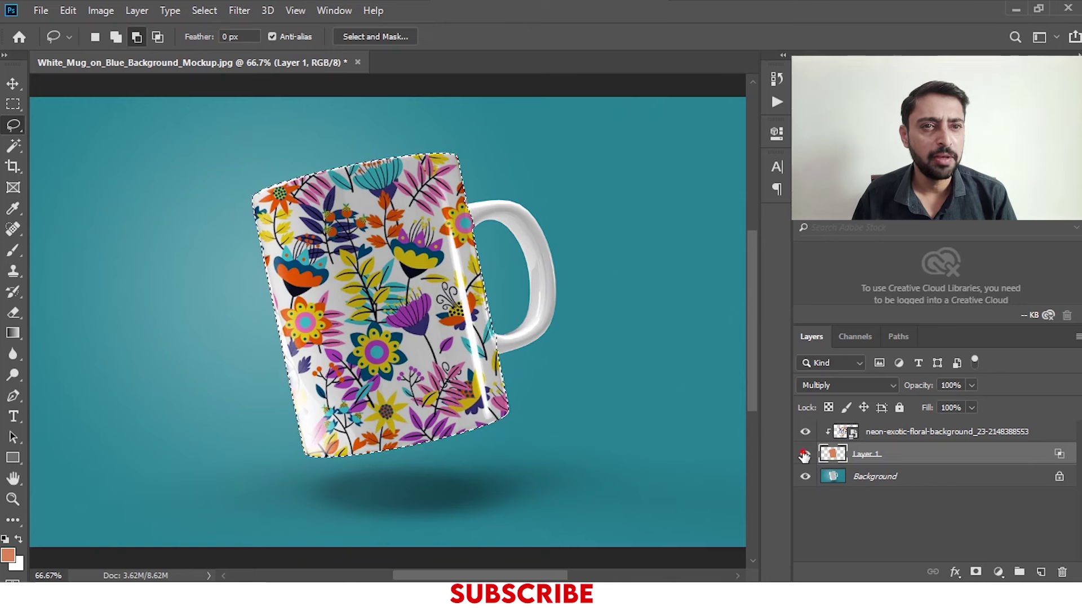
left_click(804, 454)
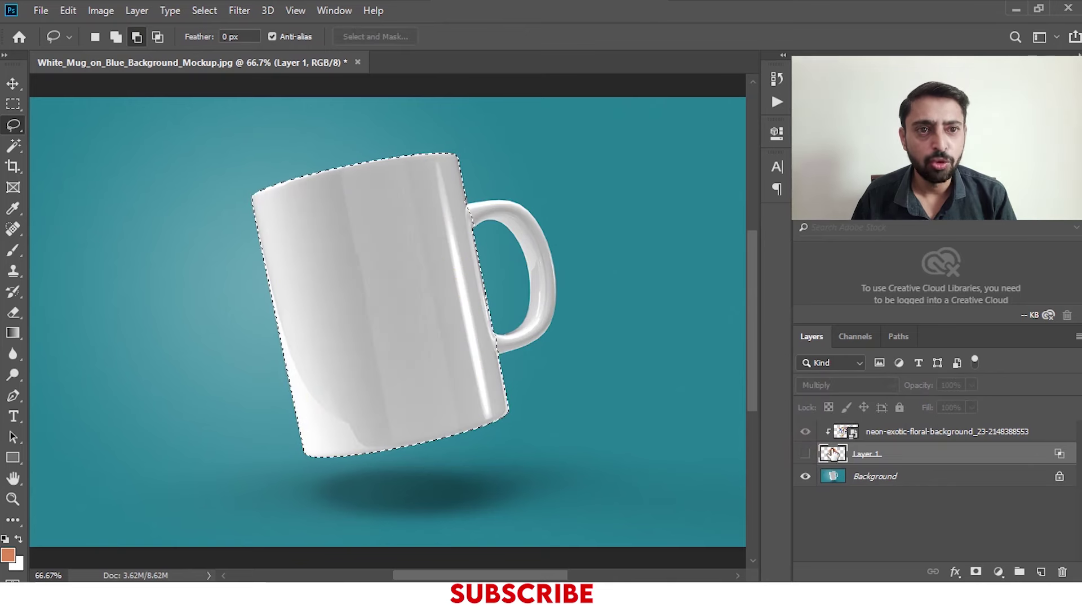
left_click(823, 479)
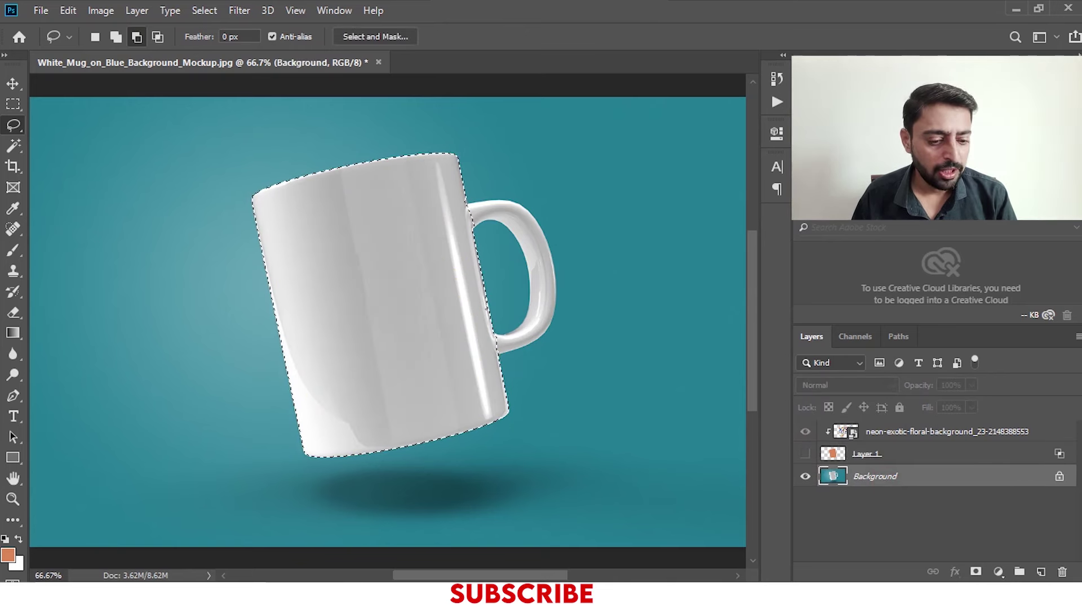
left_click(1039, 572)
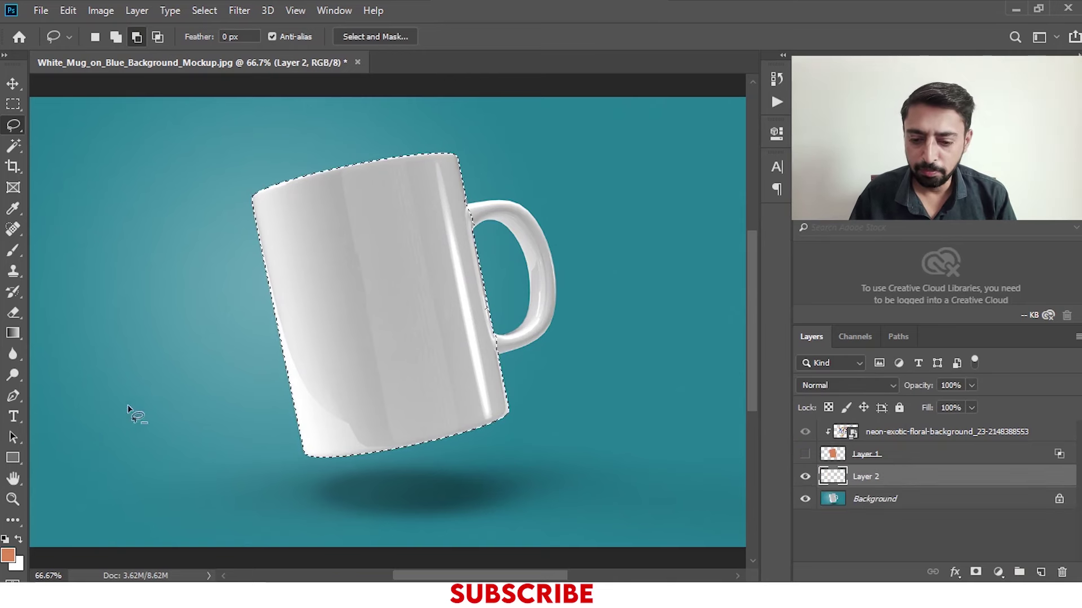
Step: Soft-brush the sampled light grey over the mug's left highlights, then deselect and show Layer 1
key("i")
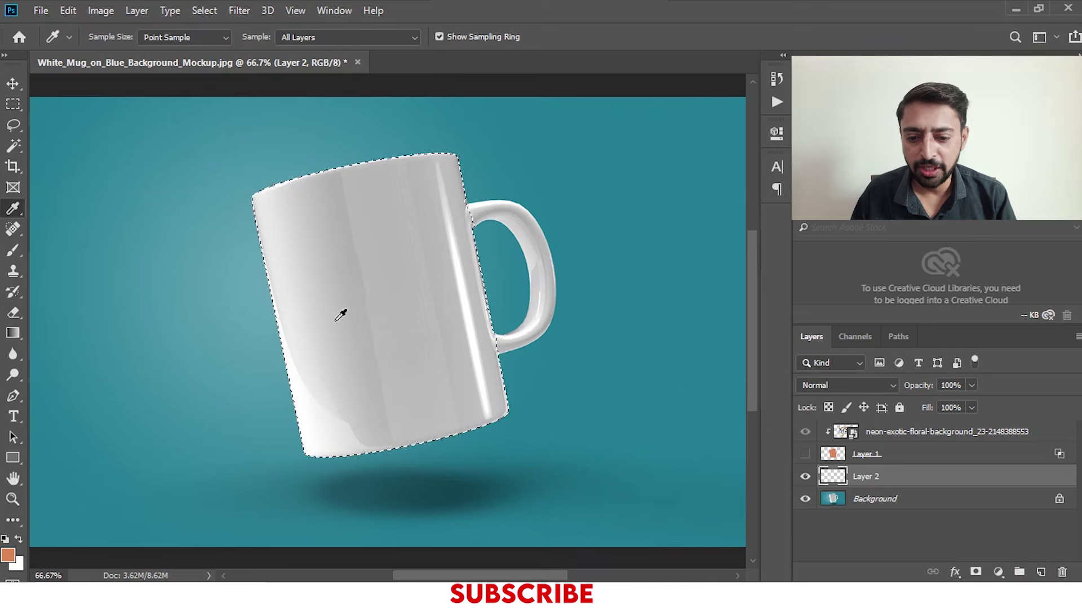
left_click(340, 231)
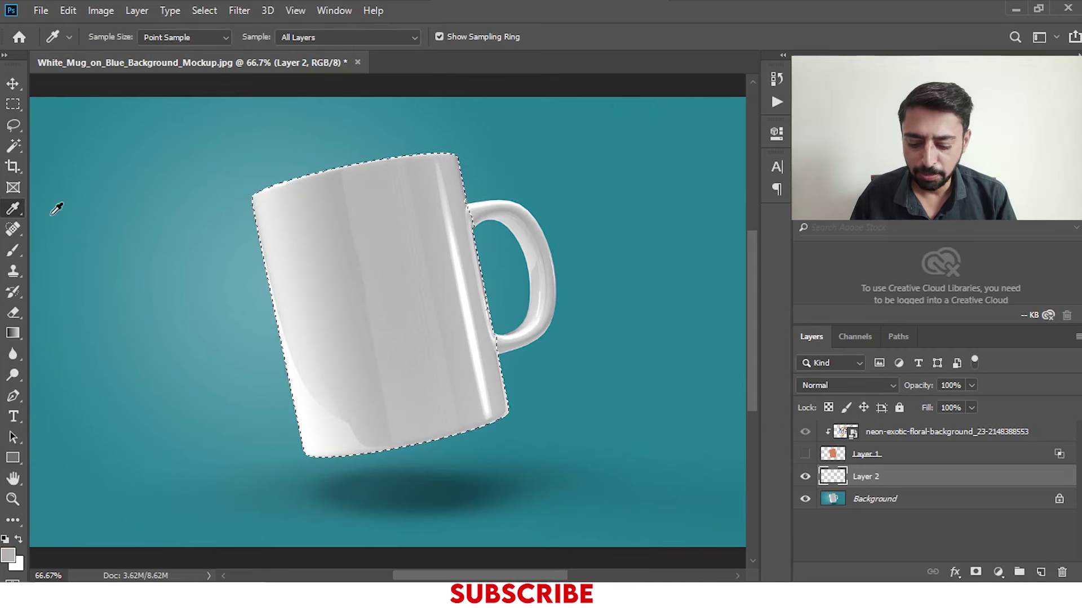
key("b")
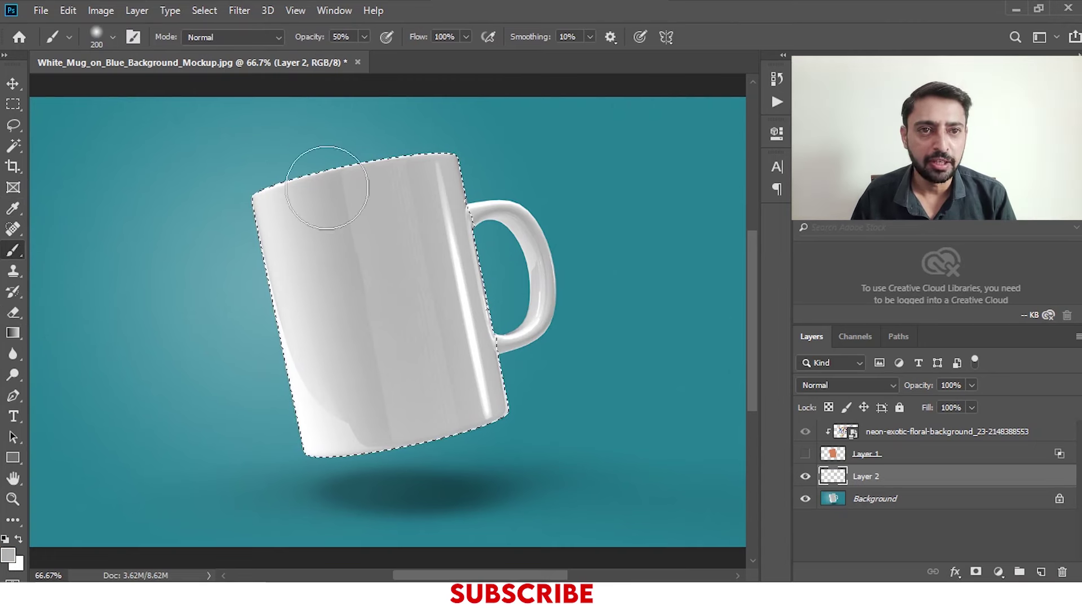
mouse_move(289, 308)
left_mouse_down()
mouse_move(345, 447)
mouse_move(413, 451)
mouse_move(338, 393)
mouse_move(328, 350)
left_mouse_up()
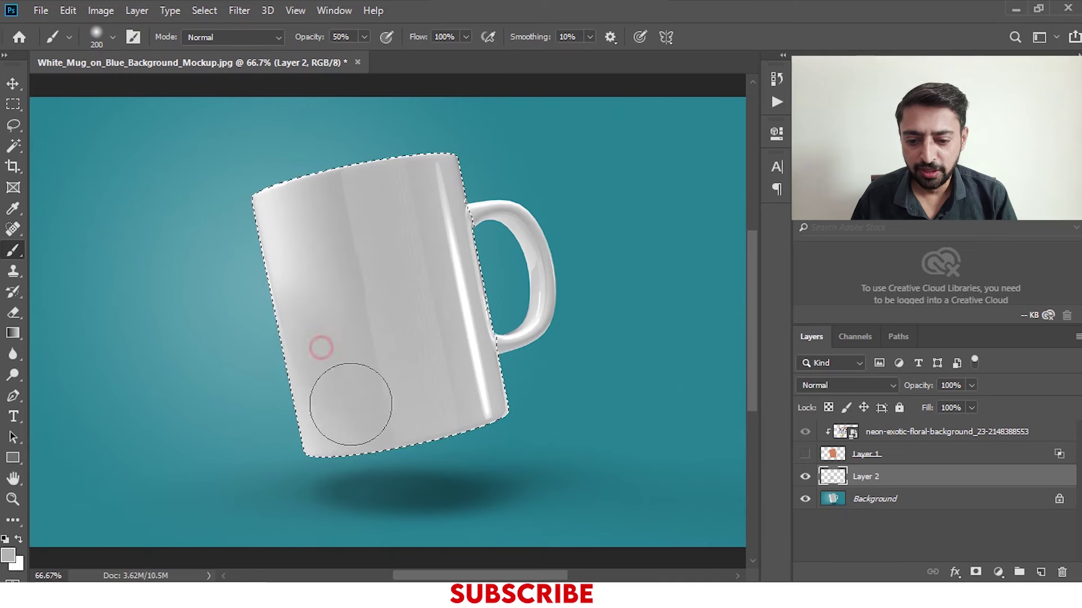
left_click_drag(290, 230, 338, 362)
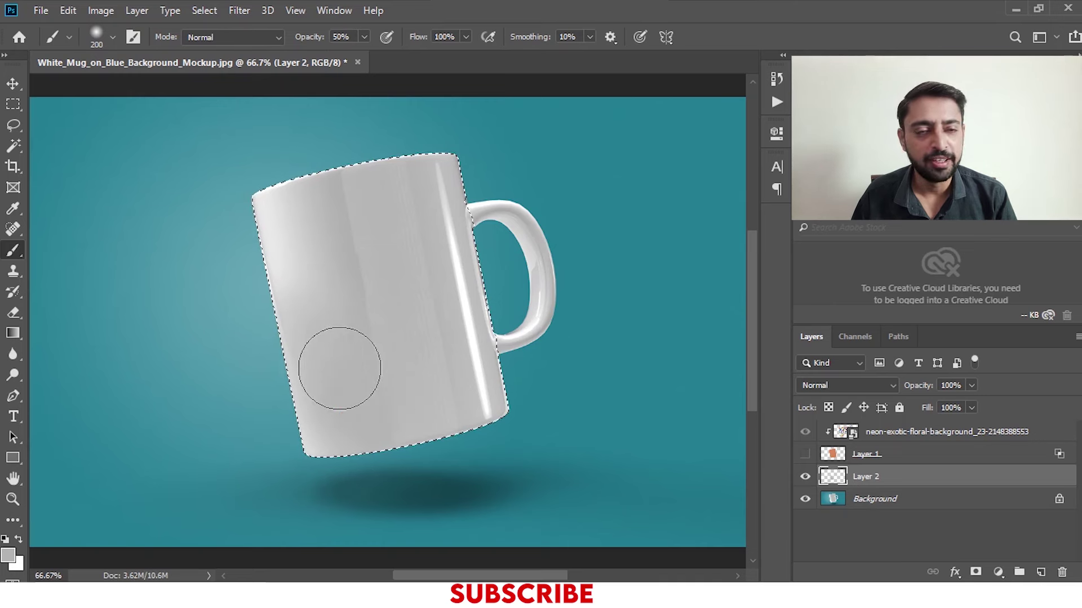
key("ctrl+d")
left_click(805, 454)
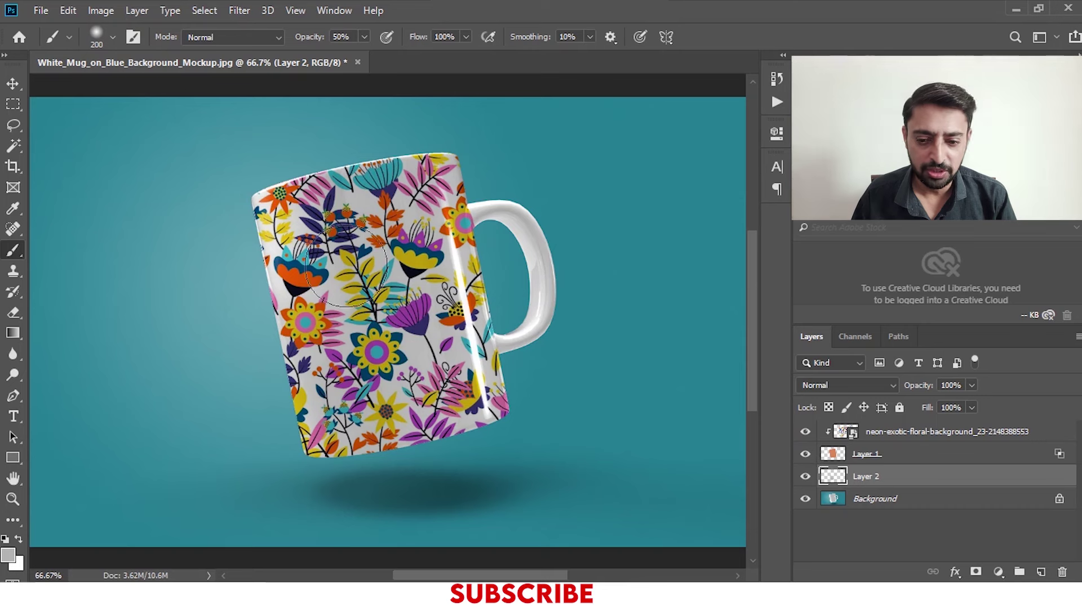
Step: Compare the grey painting on and off, set Layer 2 to 34% opacity, then select Layer 1 and zoom out
left_click(805, 477)
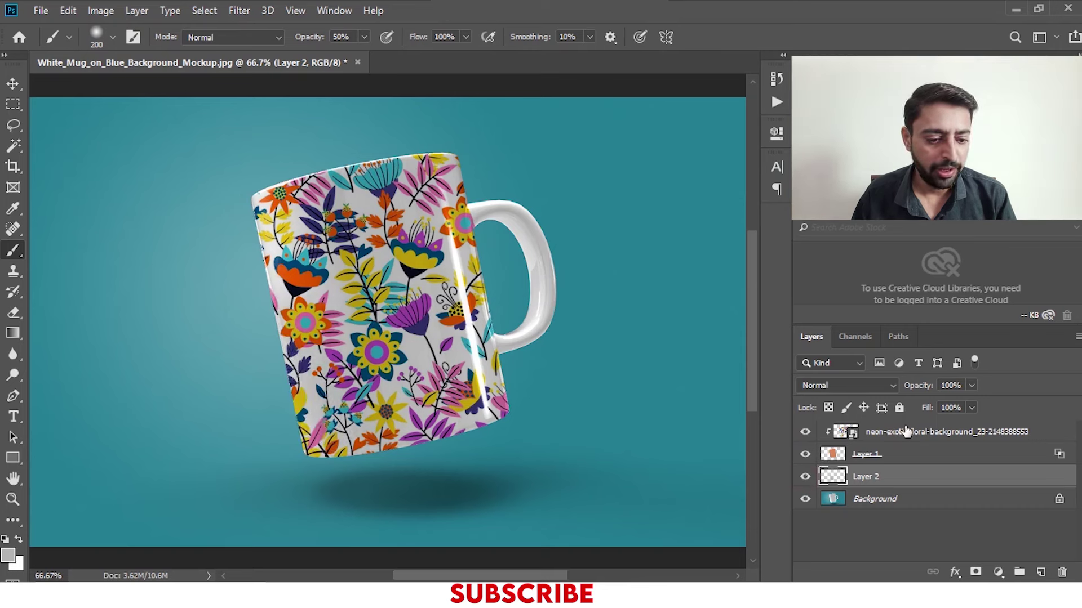
left_click_drag(922, 391, 873, 395)
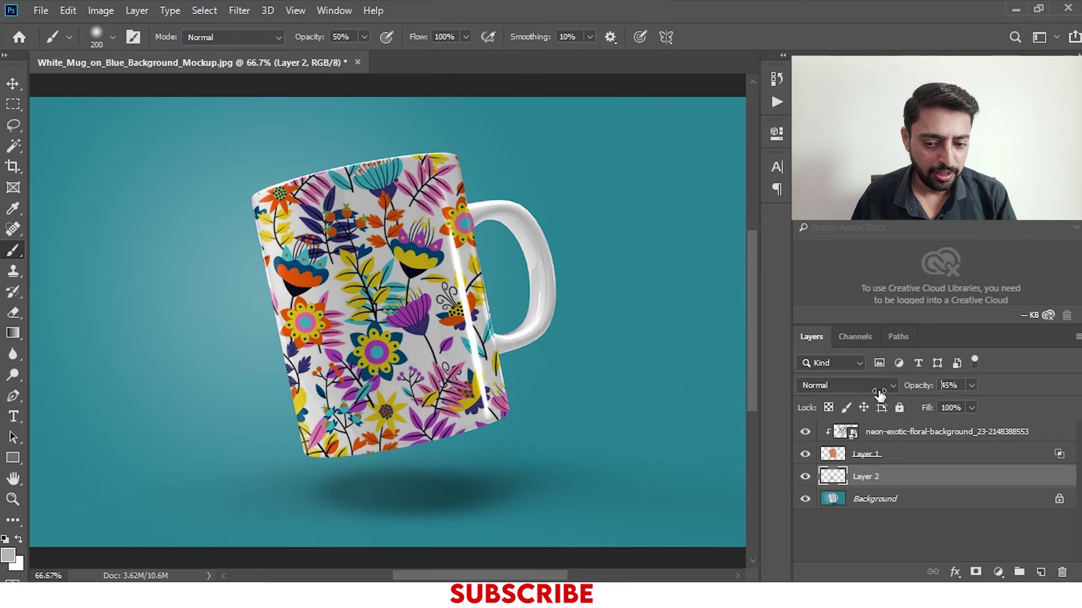
left_click(888, 455)
key("ctrl+minus")
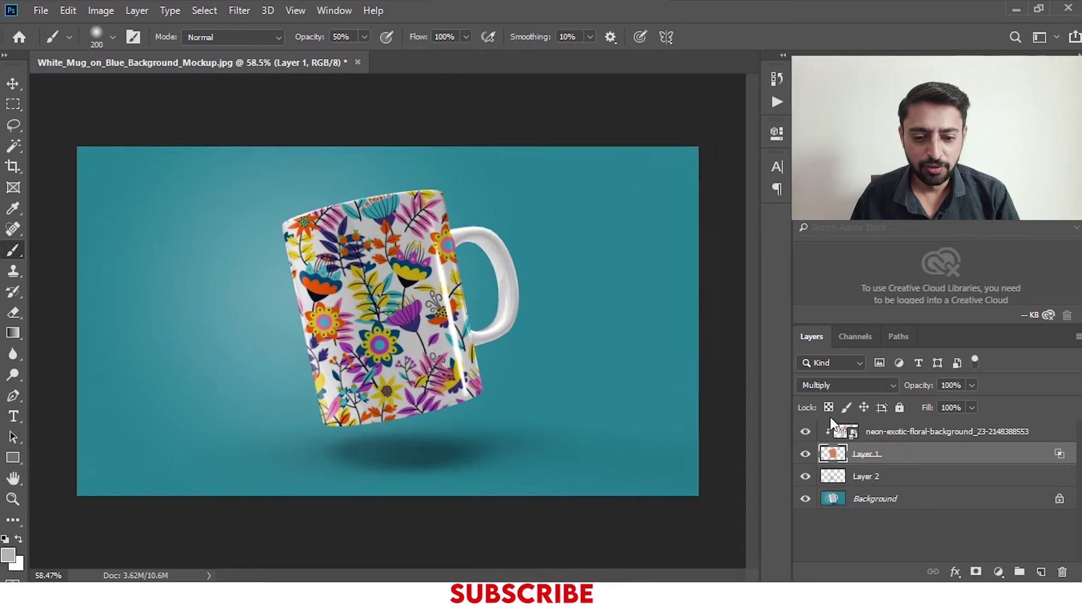